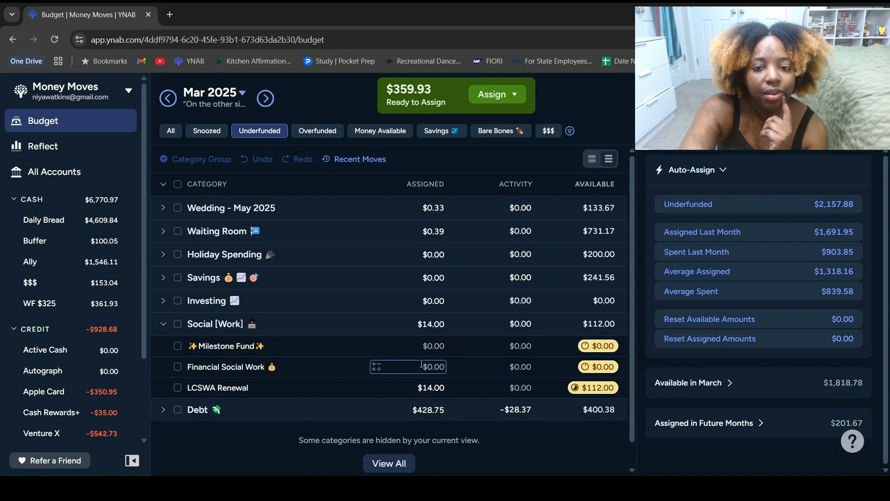
Step: Add $8.34 to the amount assigned to LCSWA Renewal and collapse the Social [Work] group
left_click(417, 388)
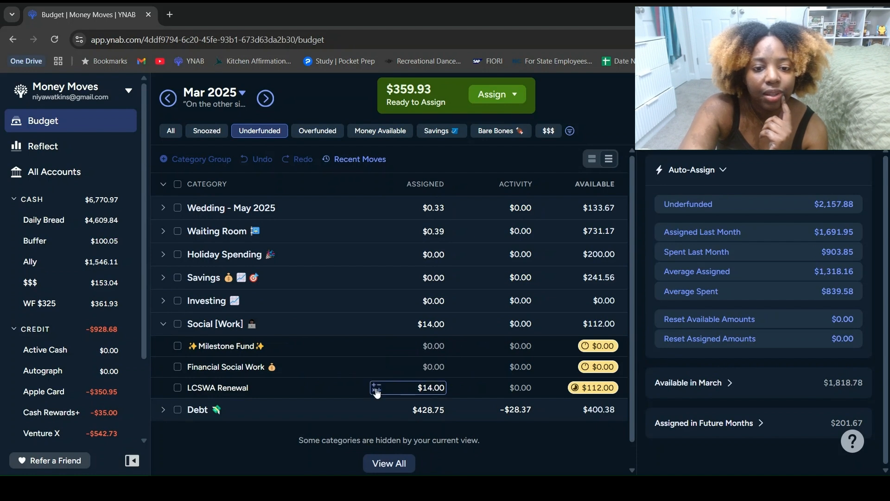
left_click(367, 414)
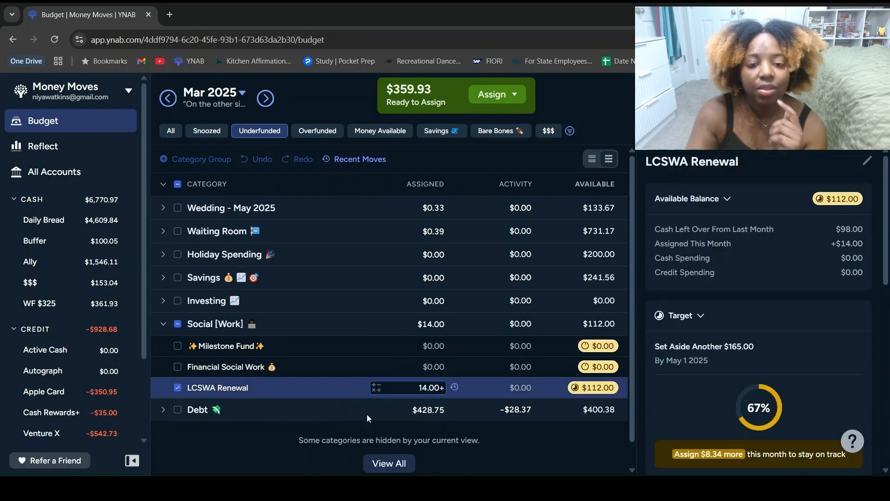
type("8")
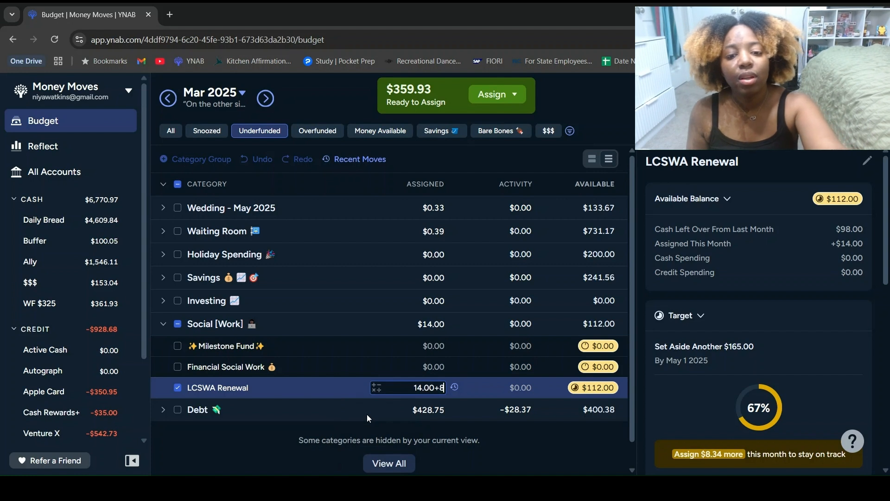
type(".34")
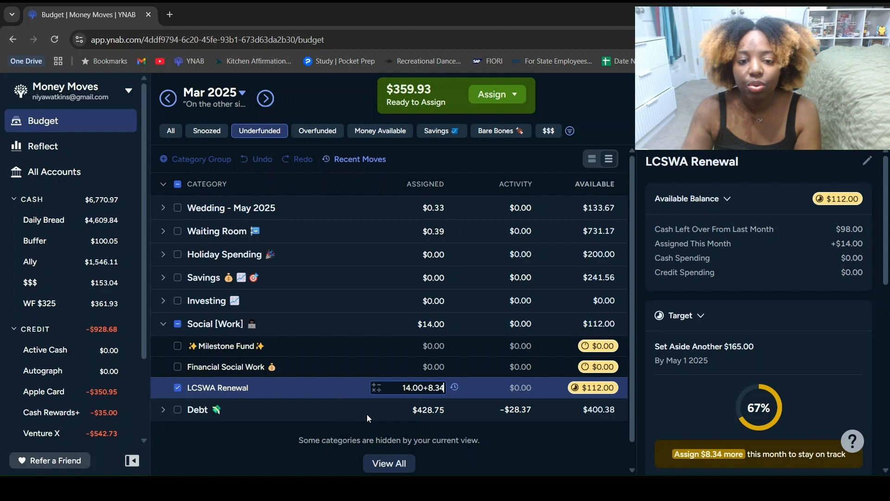
key("Return")
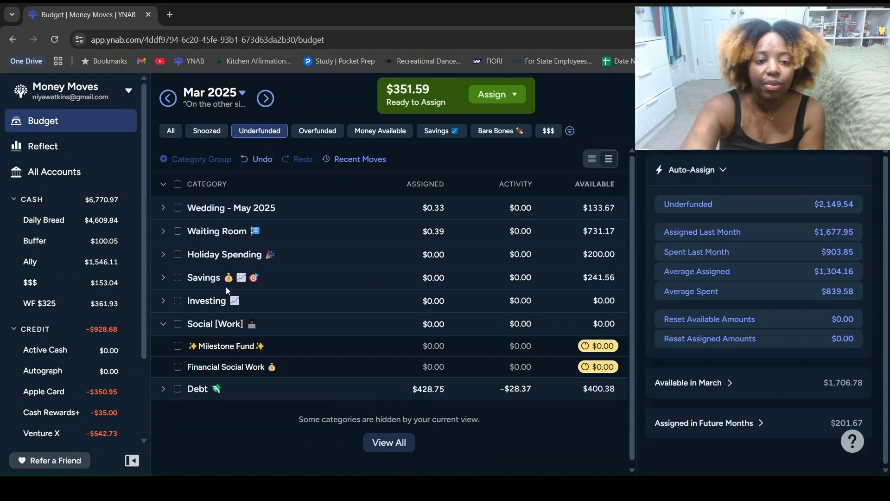
left_click(163, 325)
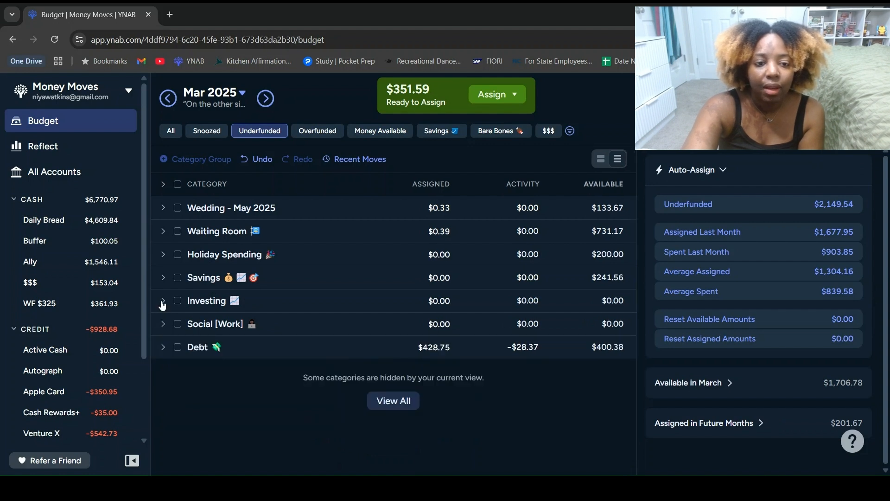
Step: Add $28.37 to the amount assigned to Buy Now, Pay Later in the Debt group and collapse that group
left_click(164, 350)
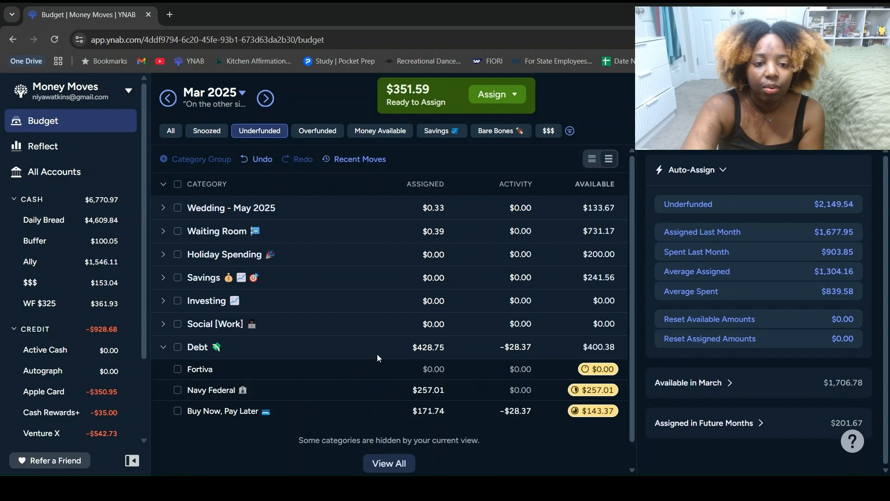
left_click(376, 409)
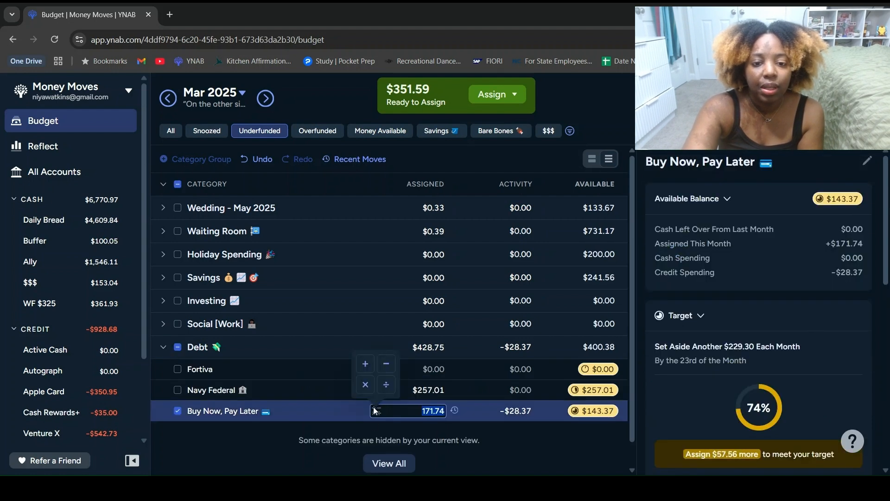
type("+28.37")
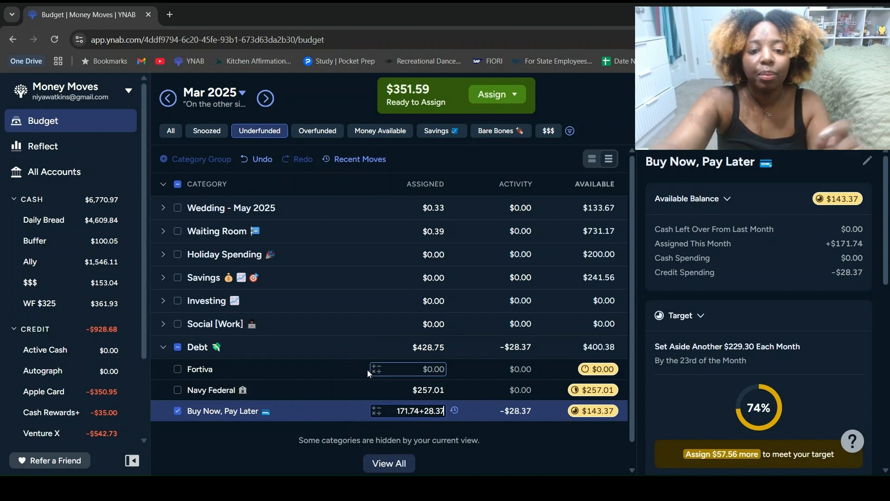
key("Return")
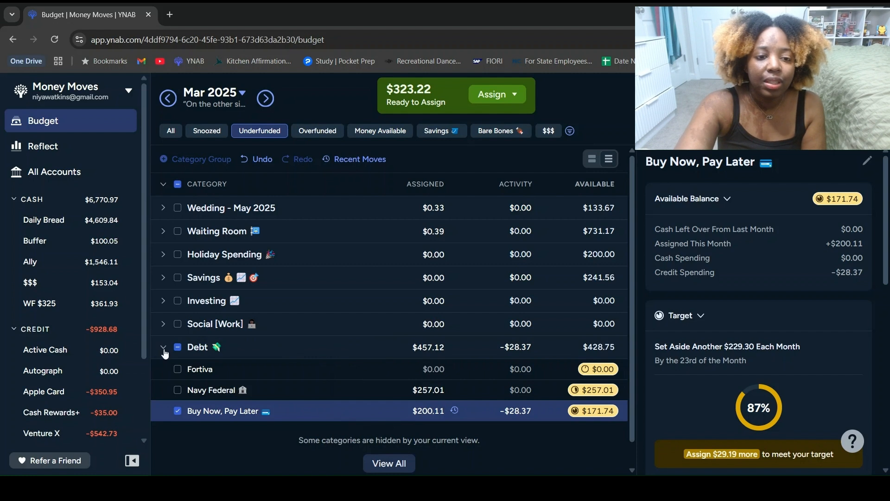
left_click(163, 352)
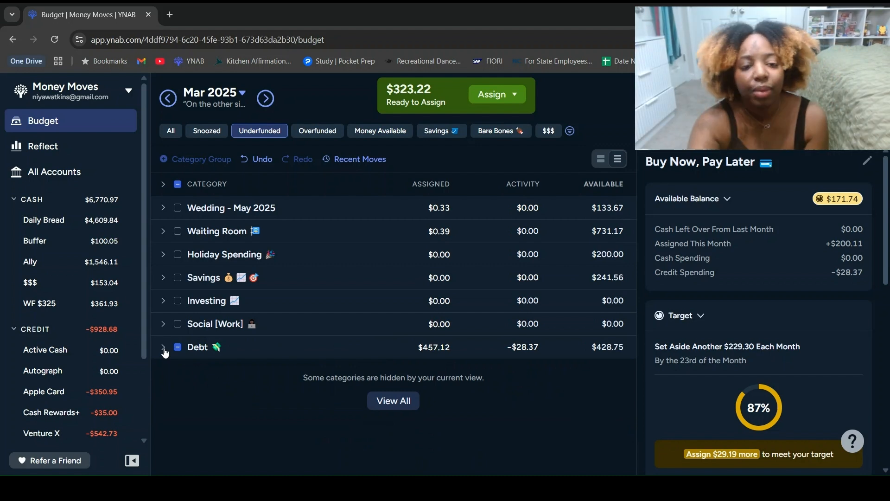
Step: Expand all category groups and assign $200 to Christmas under Holiday Spending
left_click(163, 184)
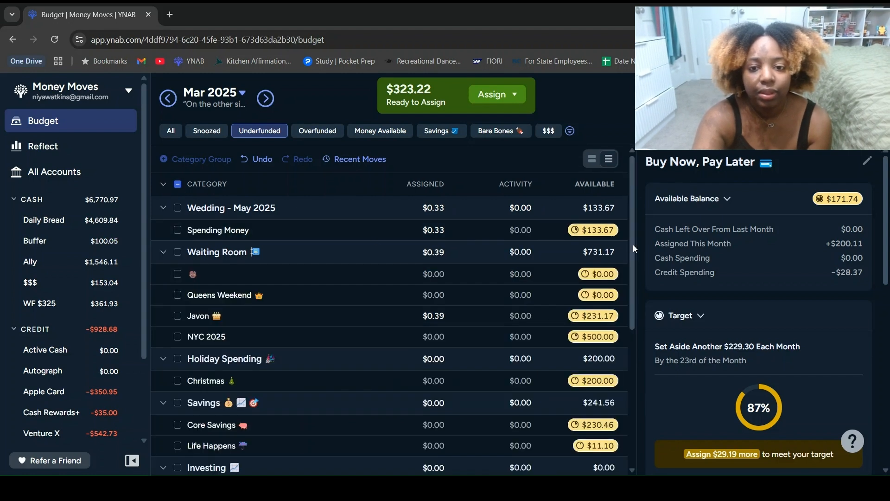
left_click_drag(633, 244, 623, 323)
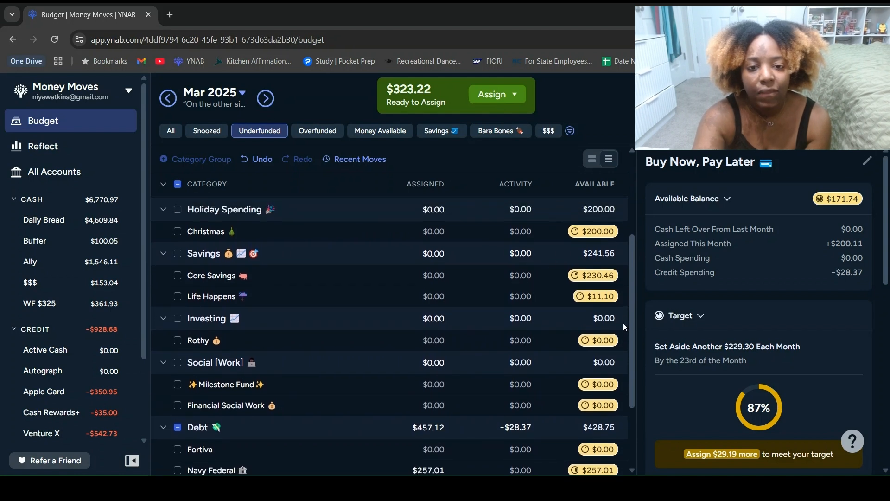
left_click(426, 230)
type("2")
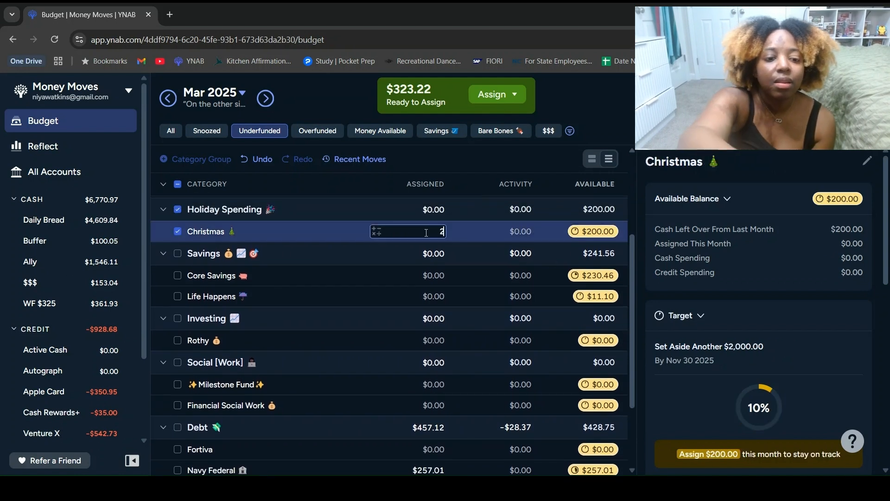
type("00")
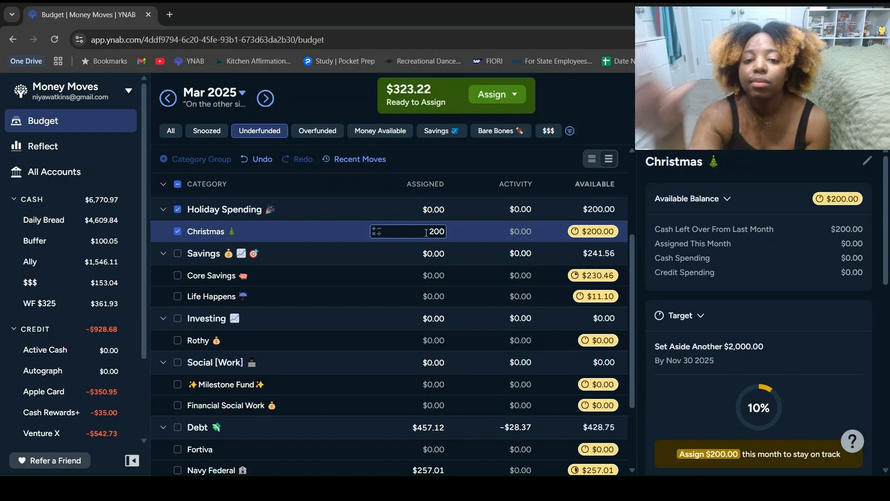
key("Return")
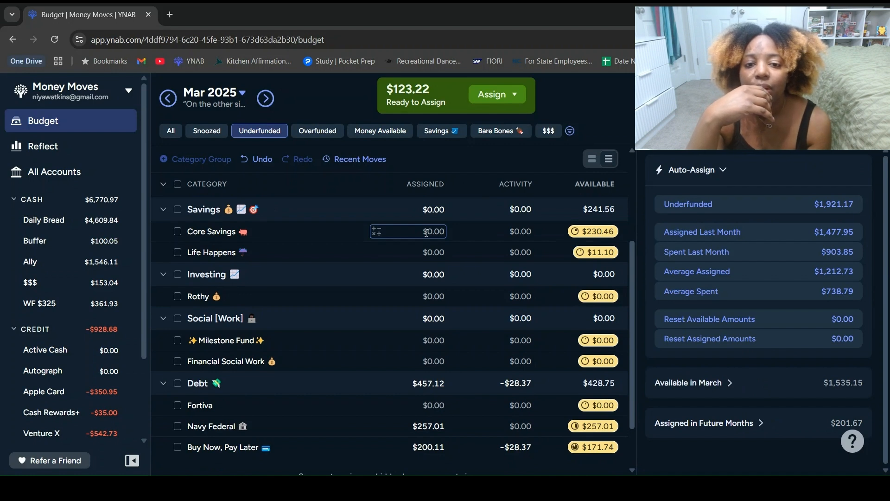
key("Return")
Step: Assign $50 to the Rothy category under Investing
left_click(429, 296)
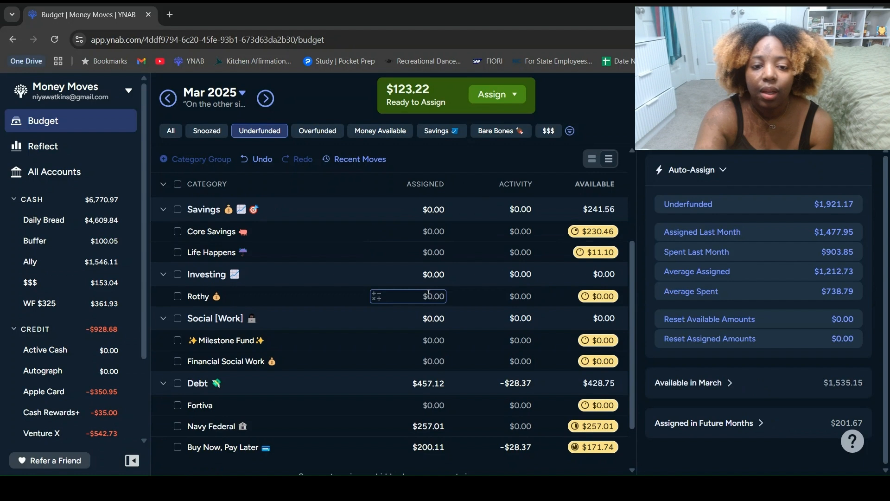
type("50")
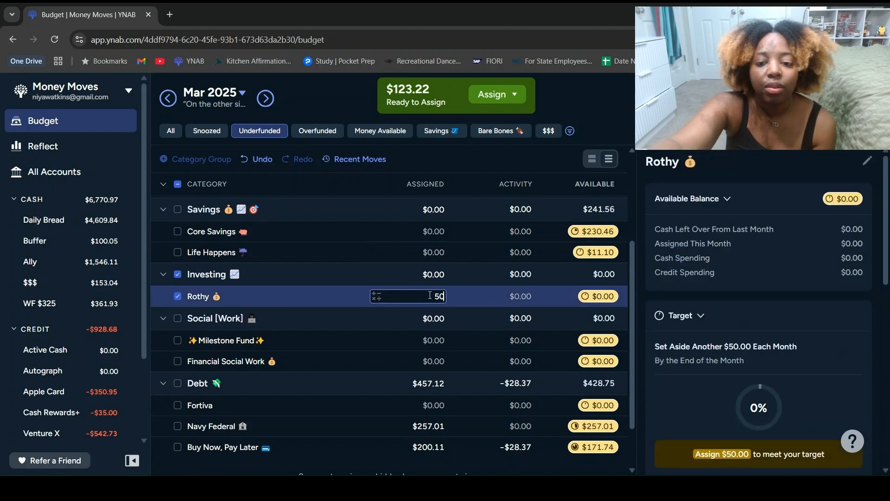
key("Return")
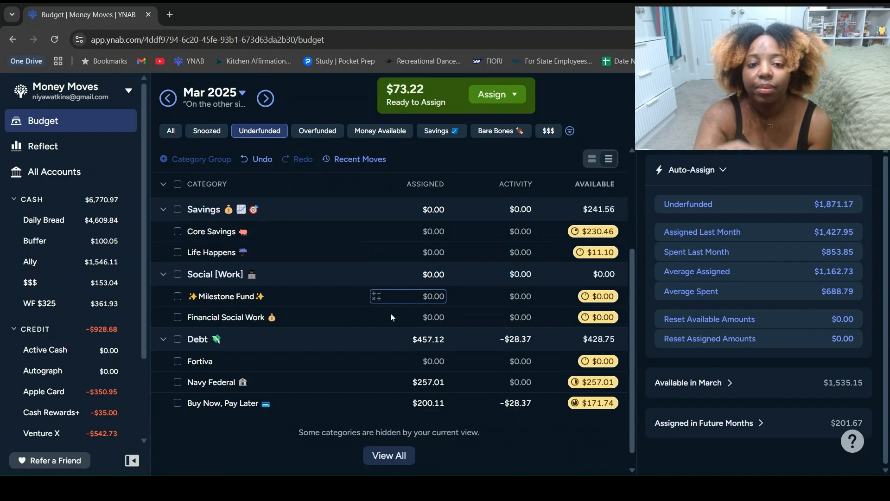
Step: Leave Milestone Fund unselected and collapse the Waiting Room, Wedding - May 2025 and Debt groups
left_click(328, 298)
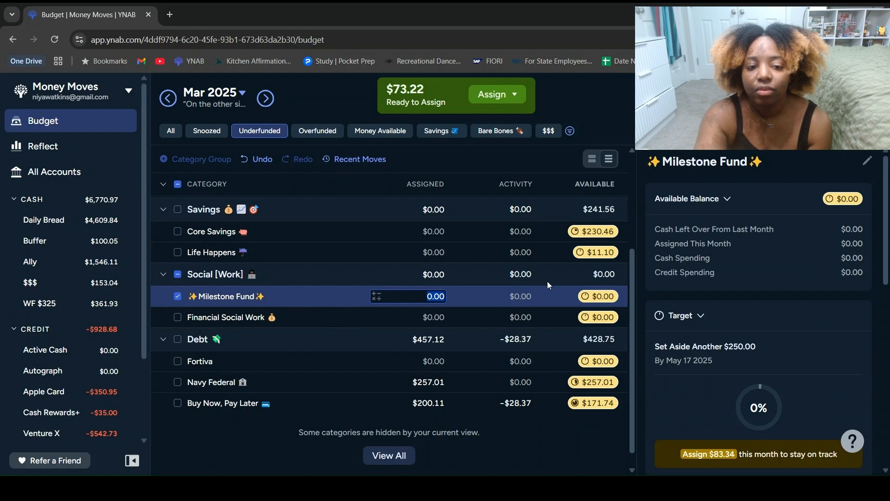
left_click_drag(633, 269, 642, 173)
left_click(162, 253)
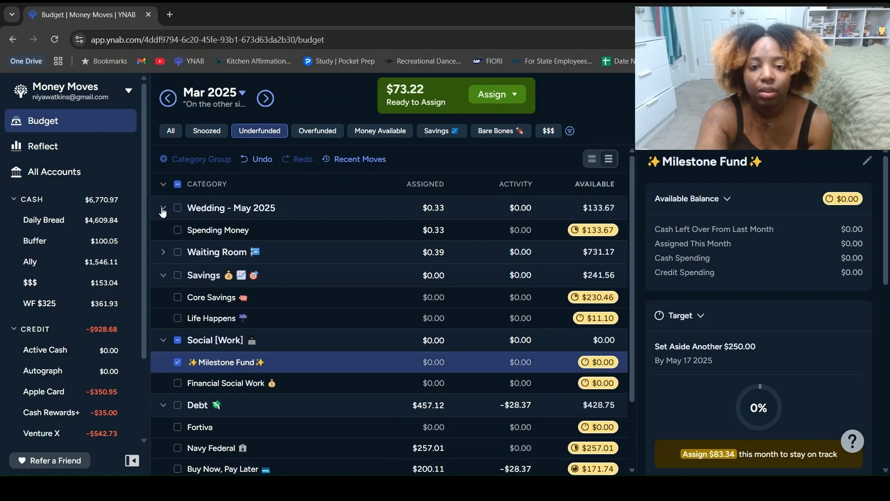
left_click(162, 209)
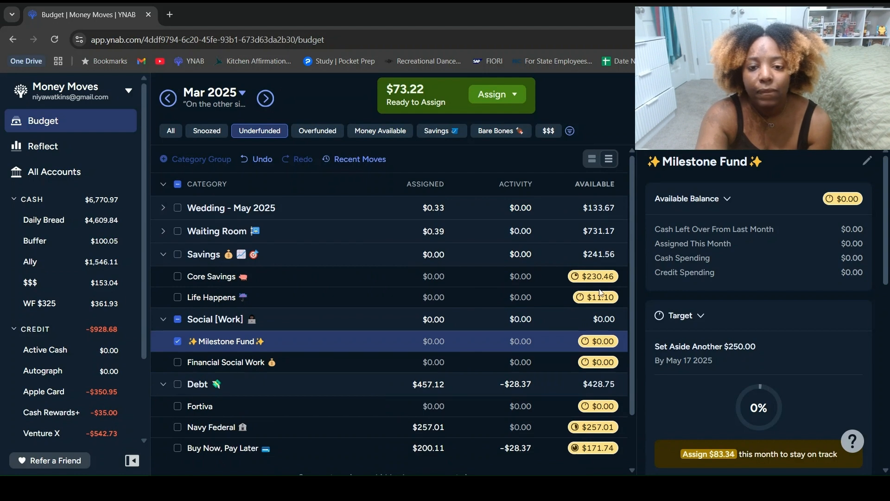
left_click(178, 342)
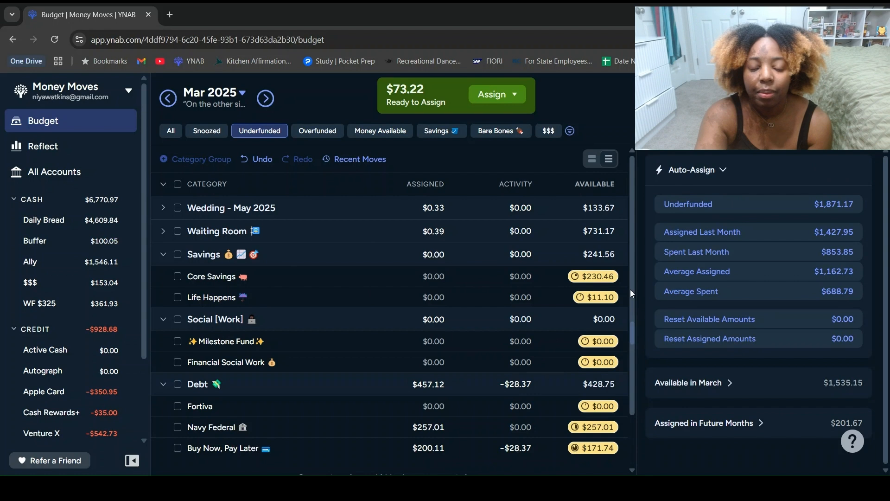
mouse_move(629, 290)
left_mouse_down()
mouse_move(621, 322)
mouse_move(628, 308)
left_mouse_up()
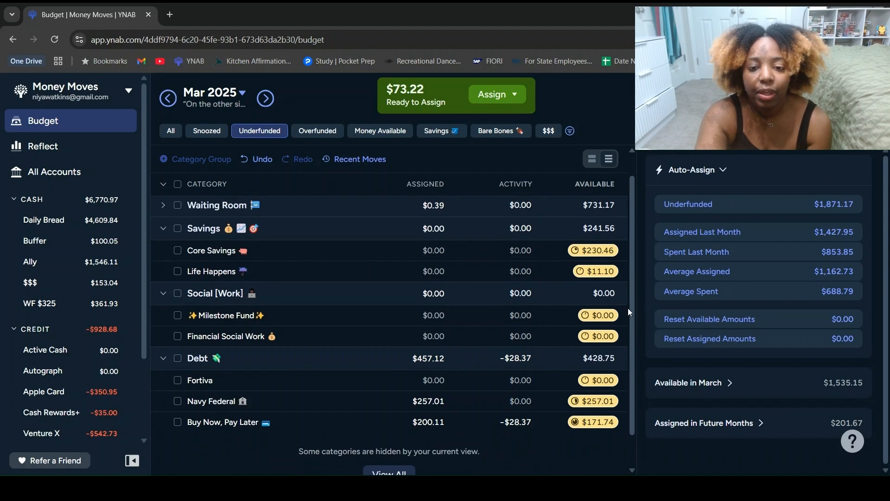
left_click(163, 361)
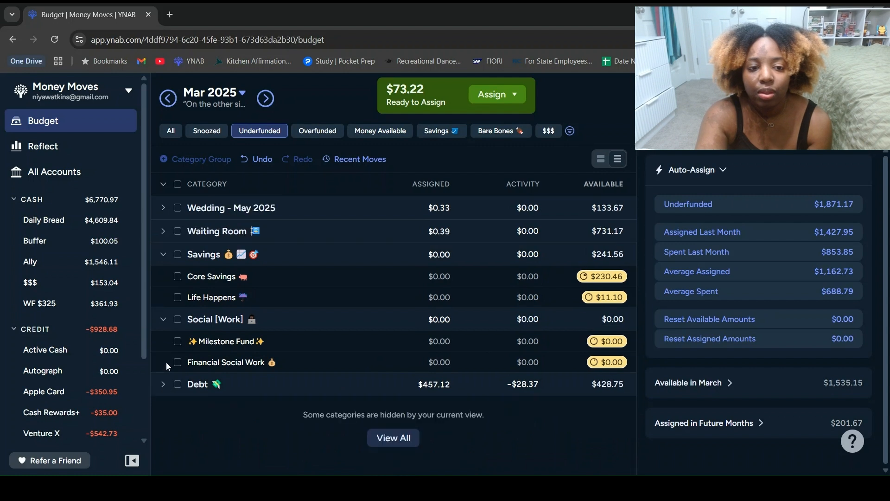
Step: Assign $50 to Core Savings and collapse the Savings and Social [Work] groups
left_click(408, 278)
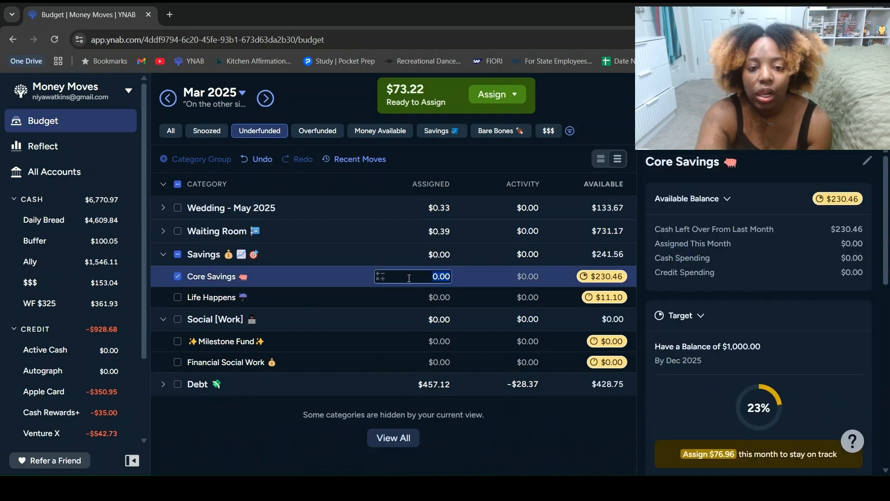
type("50")
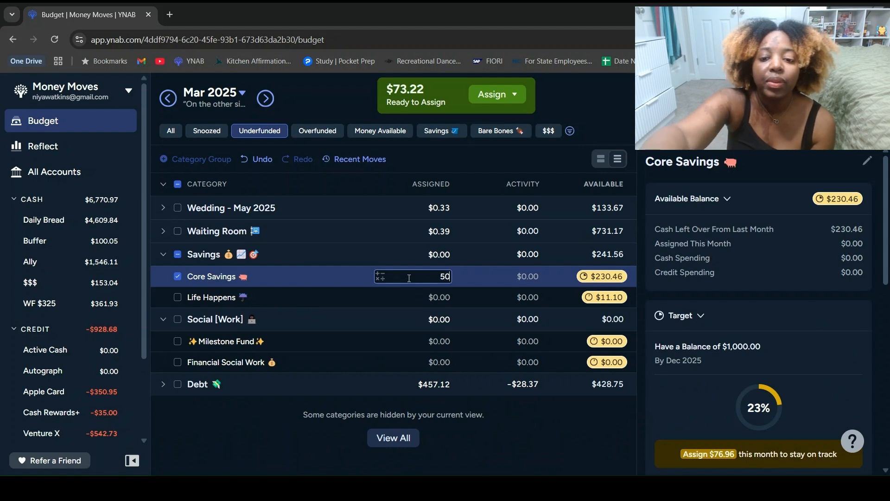
key("Return")
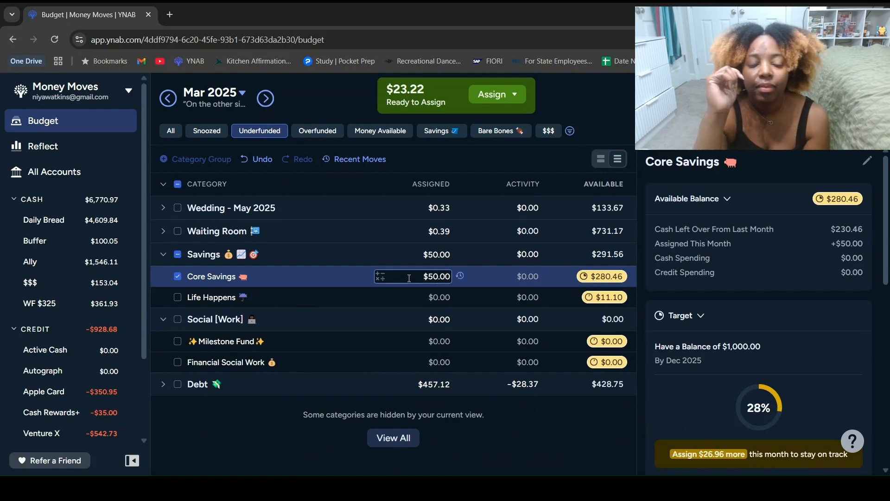
left_click(178, 274)
left_click(160, 253)
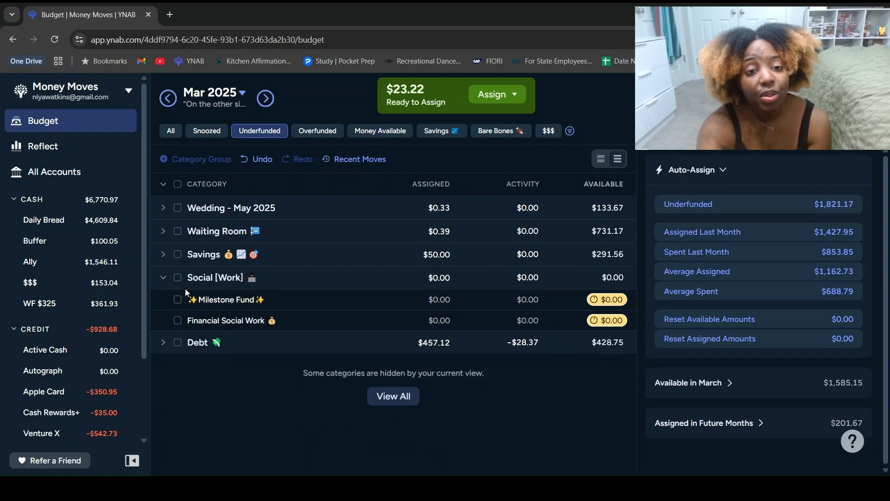
left_click(164, 278)
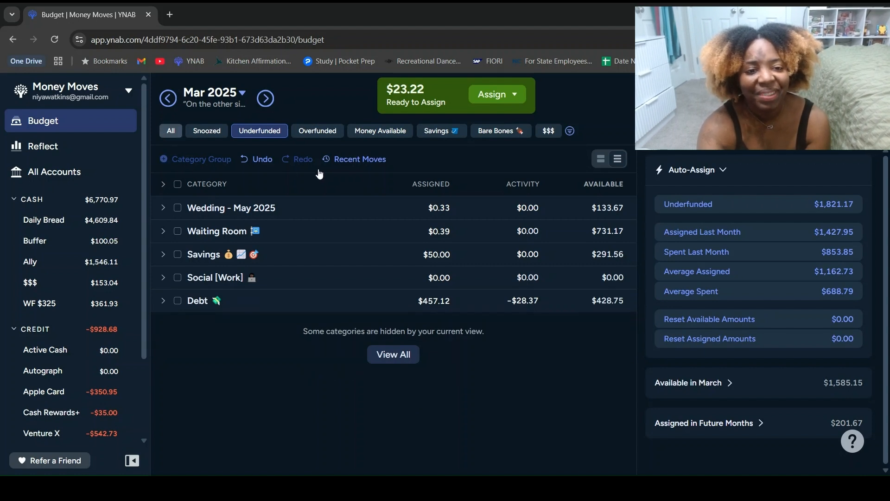
Step: Add the remaining $23.22 to the amount assigned to Spending Money under the underfunded Wedding - May 2025 group
left_click(173, 132)
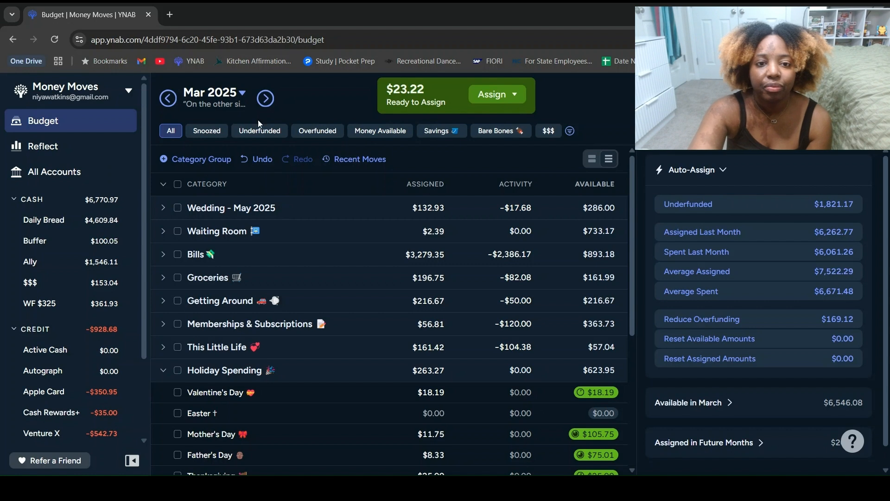
left_click(266, 133)
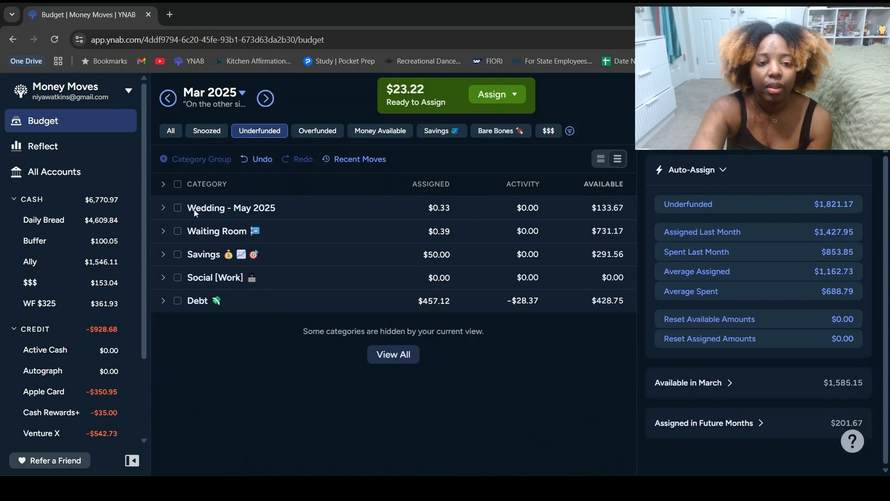
left_click(164, 209)
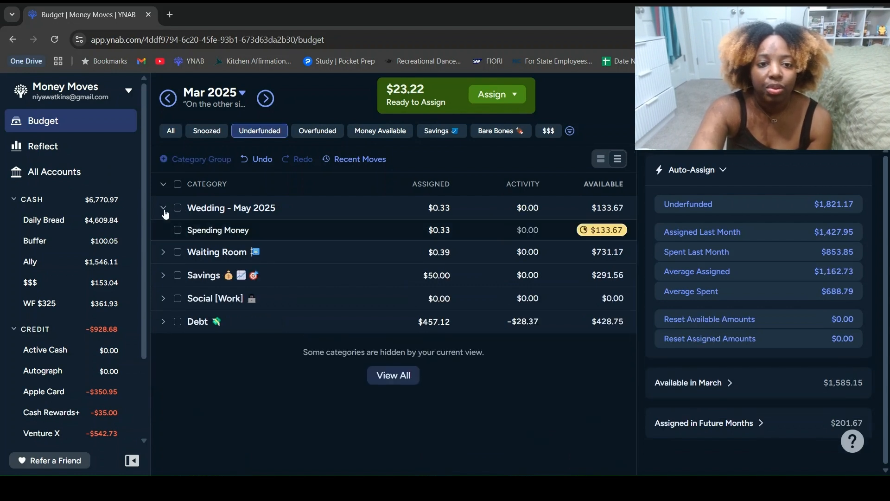
left_click(379, 231)
left_click(375, 268)
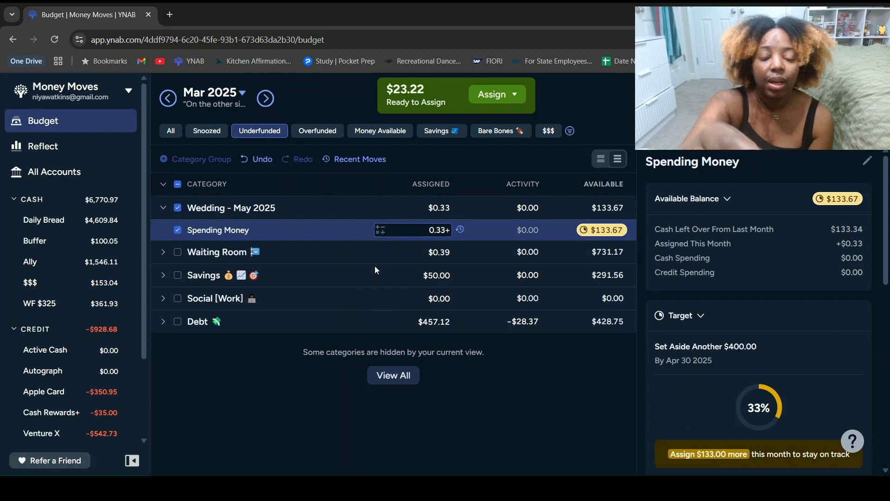
type("23")
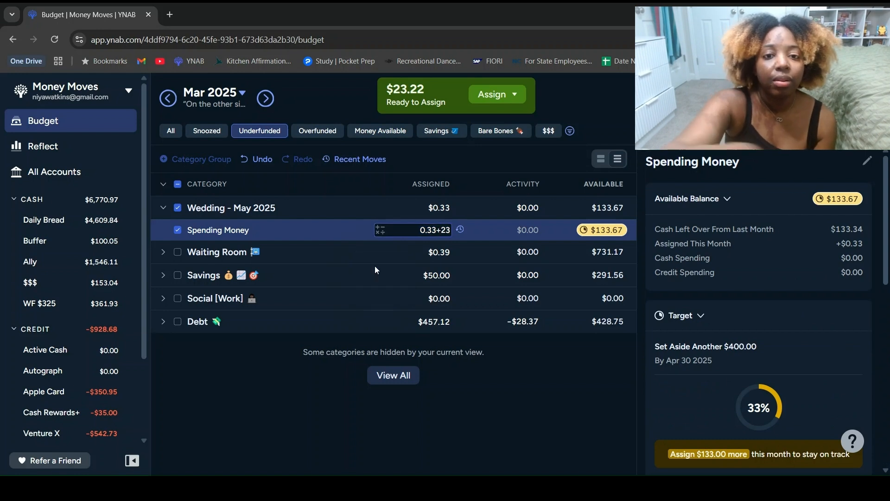
type(".22")
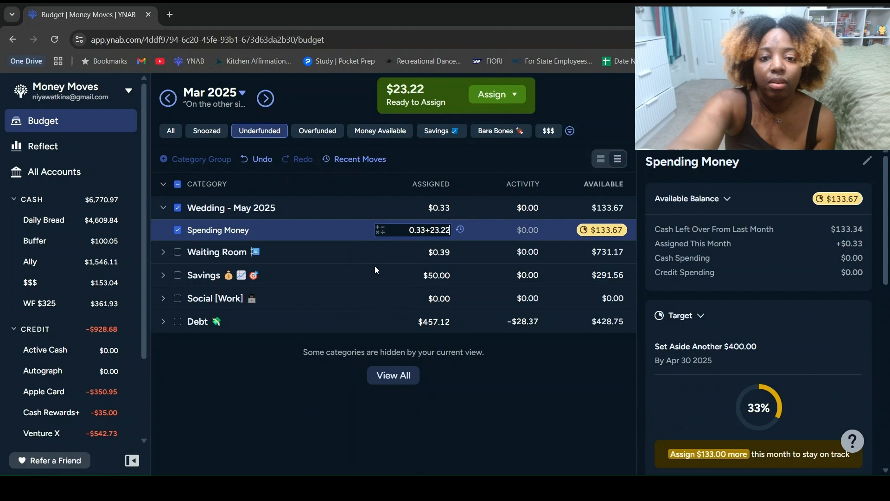
key("Return")
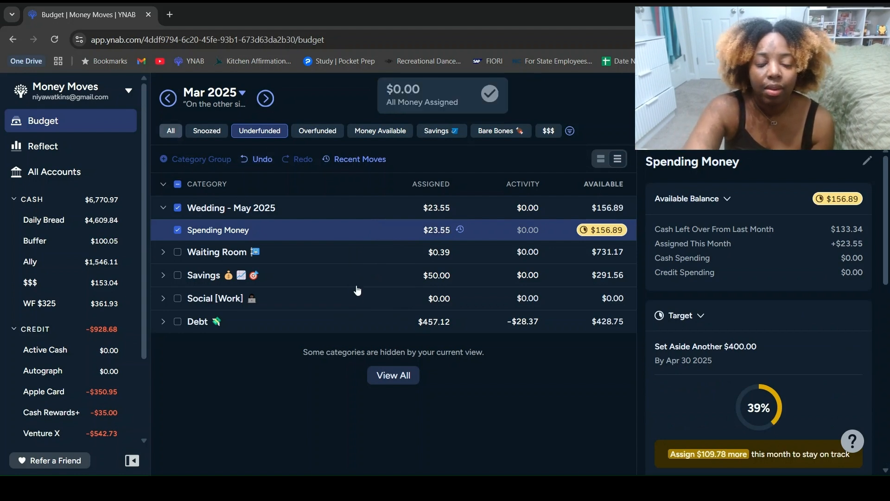
Step: Show all categories, collapse the Wedding - May 2025, Holiday Spending and Investing groups, and review the categories in This Little Life
left_click(171, 130)
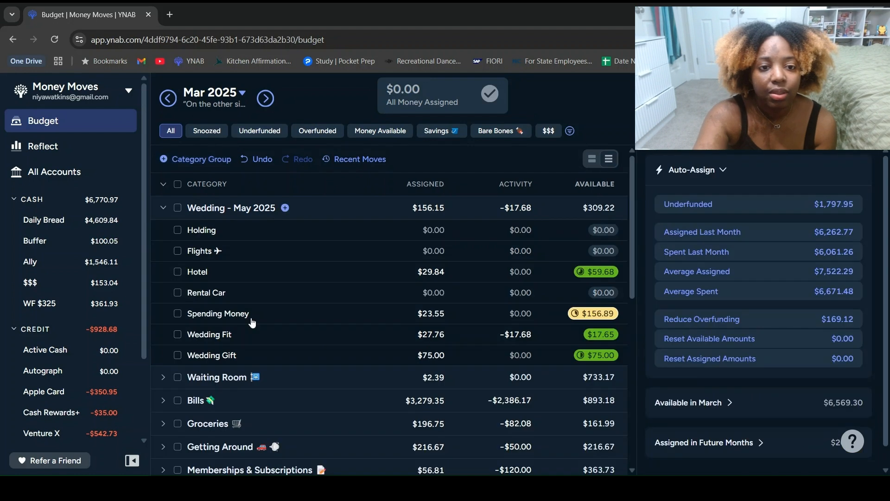
left_click(163, 206)
left_click(163, 370)
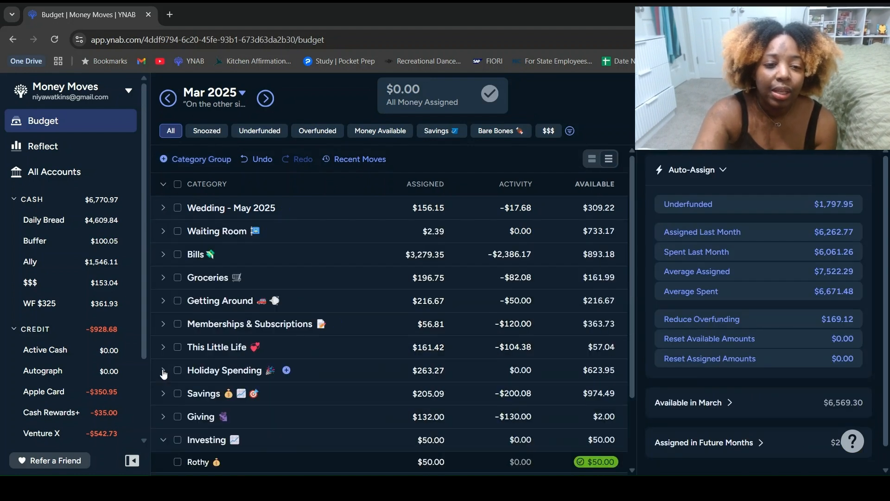
left_click(163, 441)
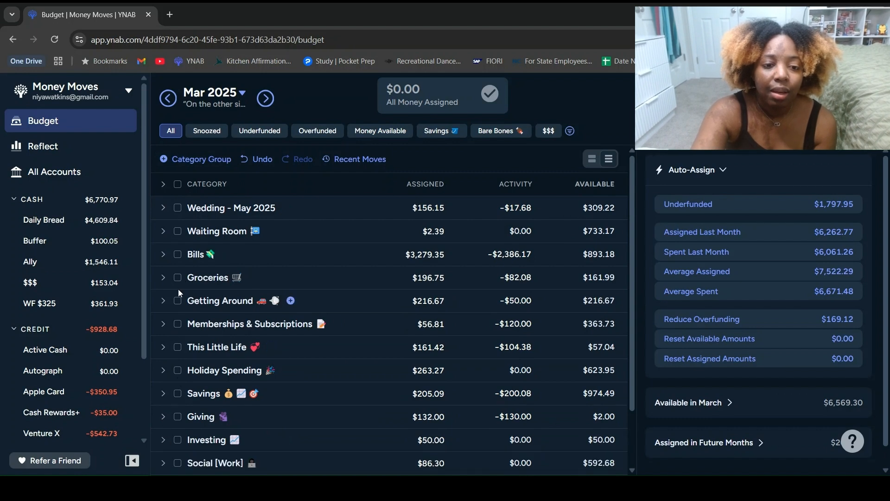
left_click(165, 348)
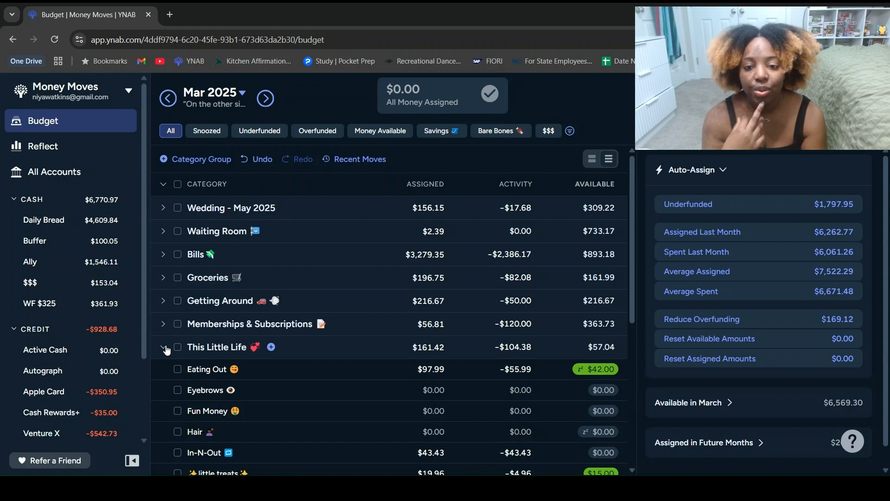
left_click(165, 348)
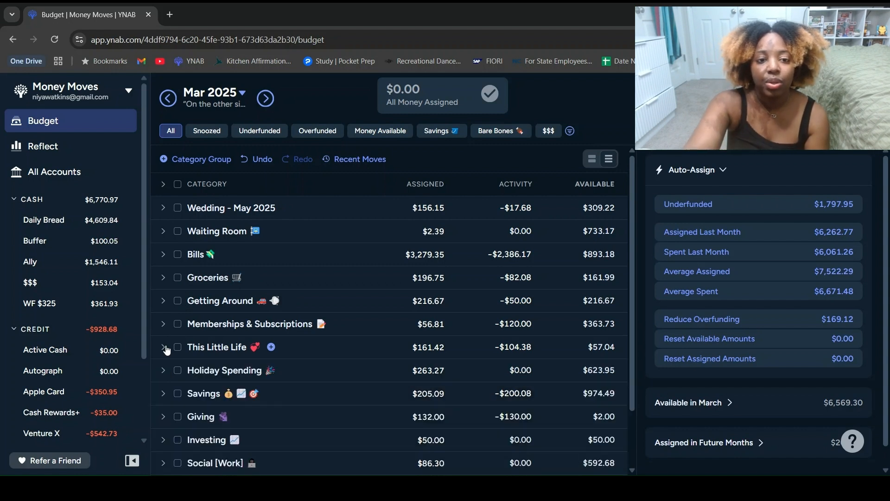
Step: Move $25 from Week 2 in the Getting Around group to Eating Out in This Little Life
left_click(164, 302)
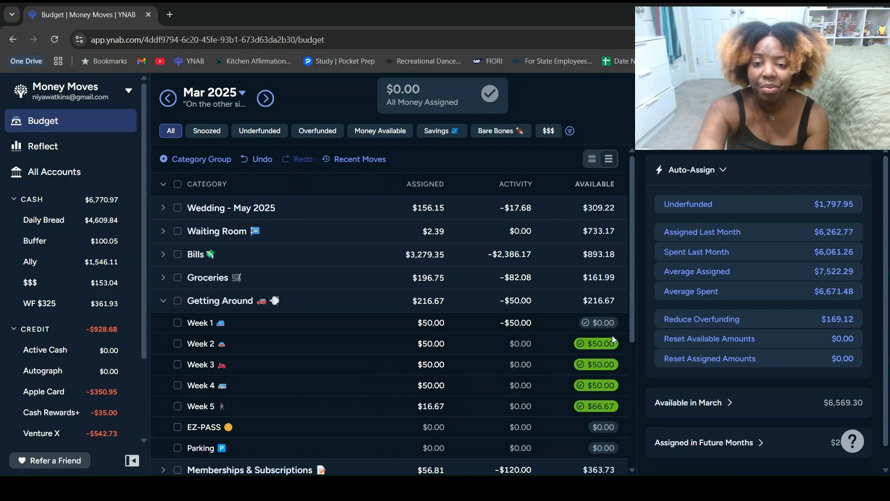
left_click(596, 342)
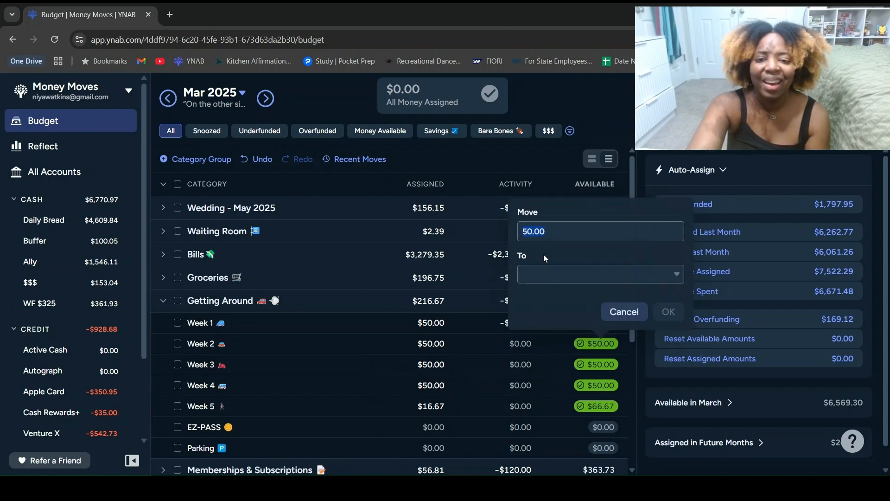
type("25")
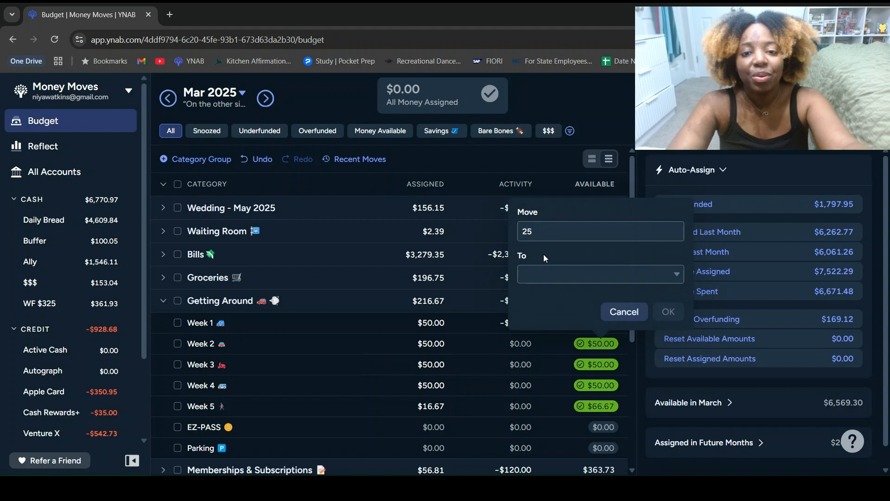
left_click(543, 274)
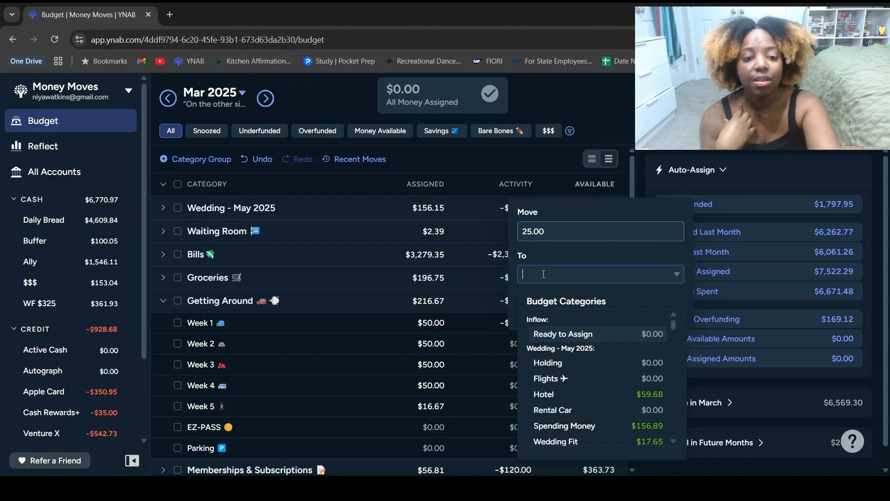
type("eat")
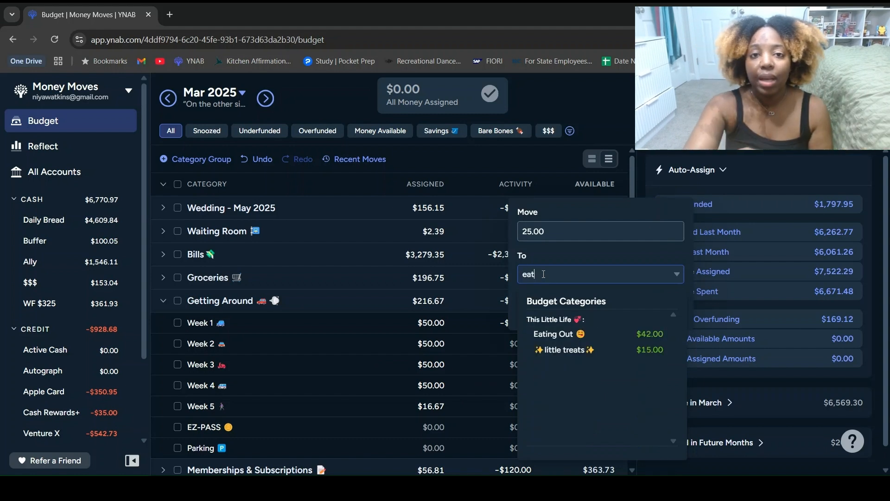
left_click(599, 334)
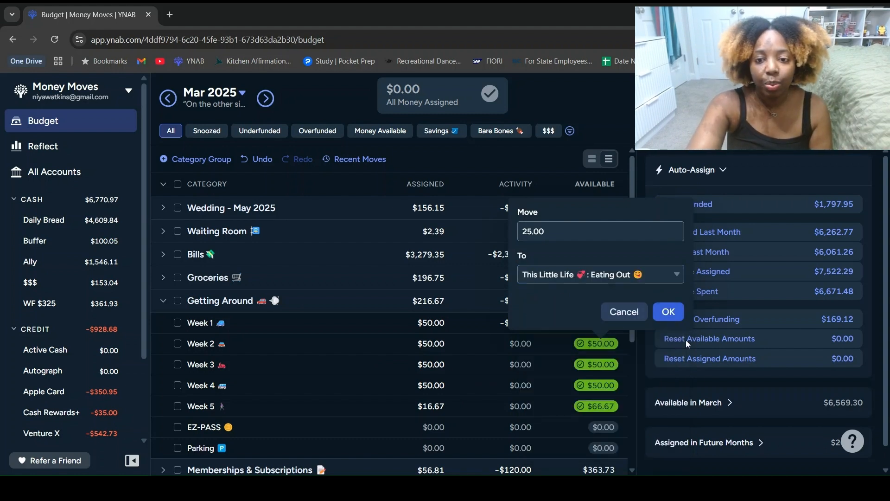
left_click(668, 312)
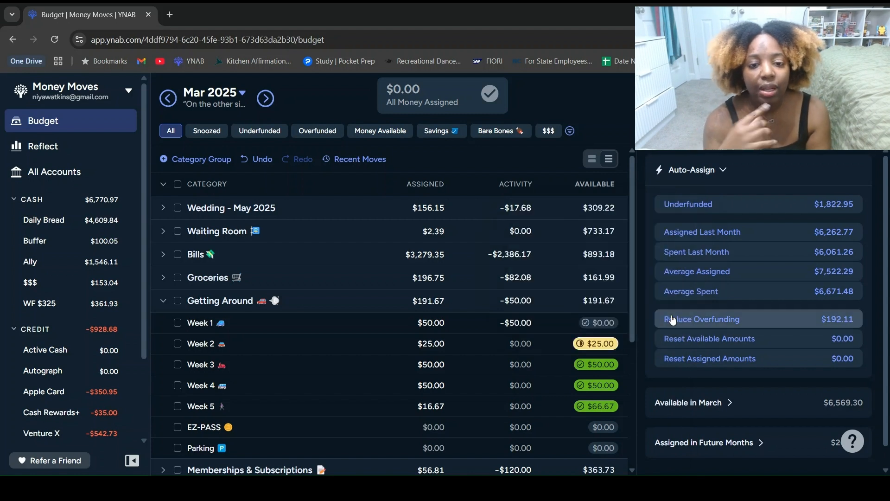
Step: Snooze the Week 2 category's target for this month
left_click(550, 351)
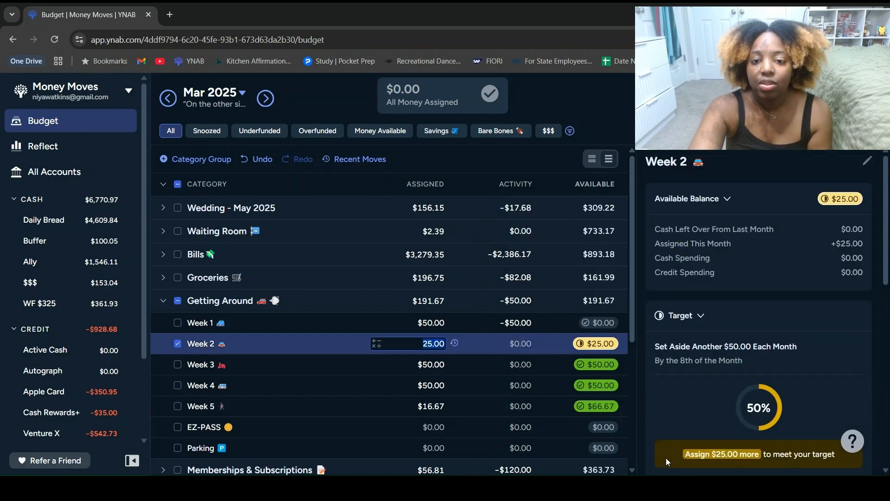
scroll(723, 384, "down", 3)
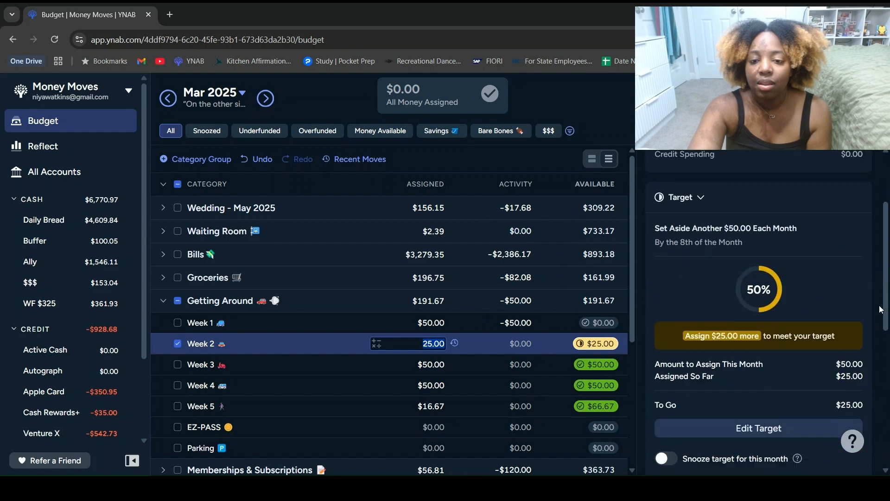
left_click(677, 426)
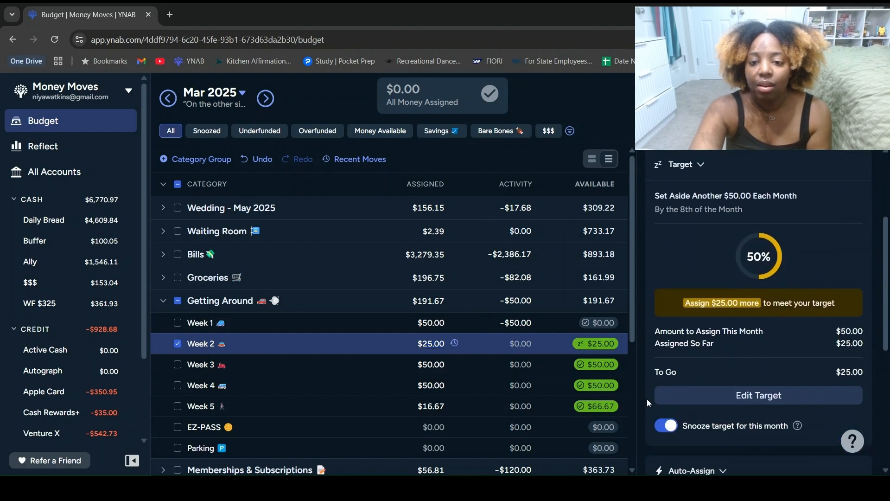
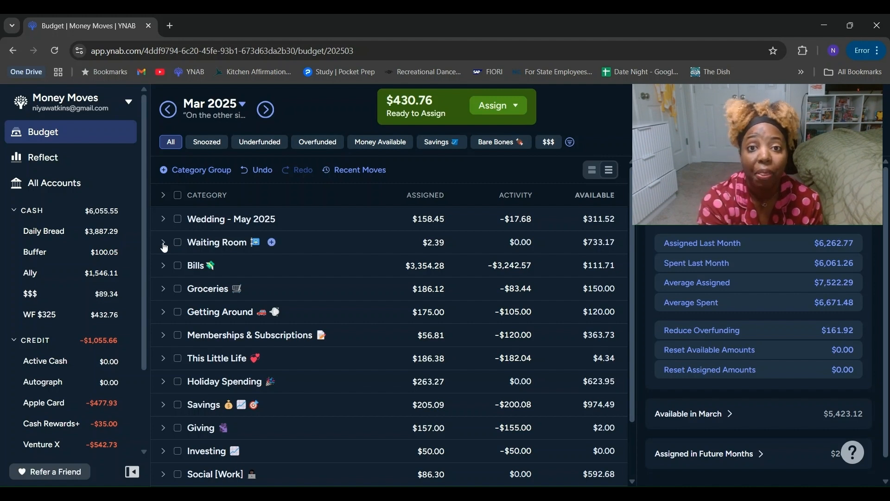
Step: Review the categories in the Waiting Room group, including the first category's target, and collapse the group
left_click(163, 243)
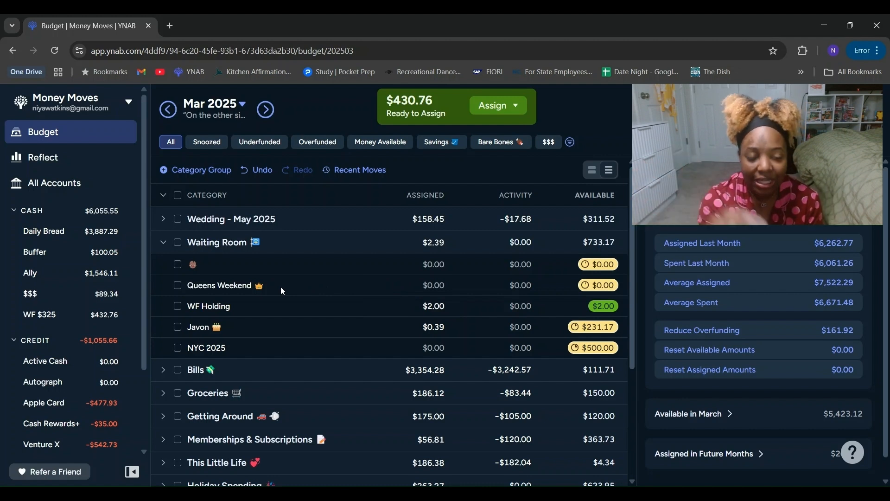
left_click(221, 264)
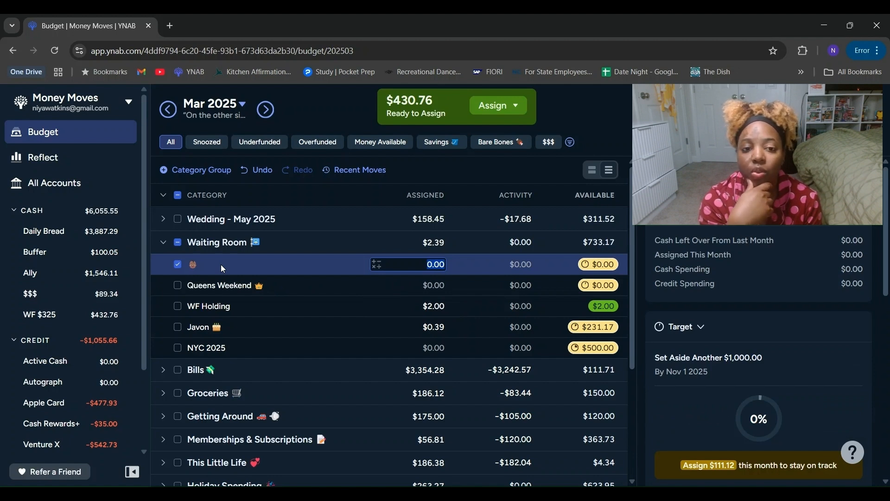
left_click(161, 241)
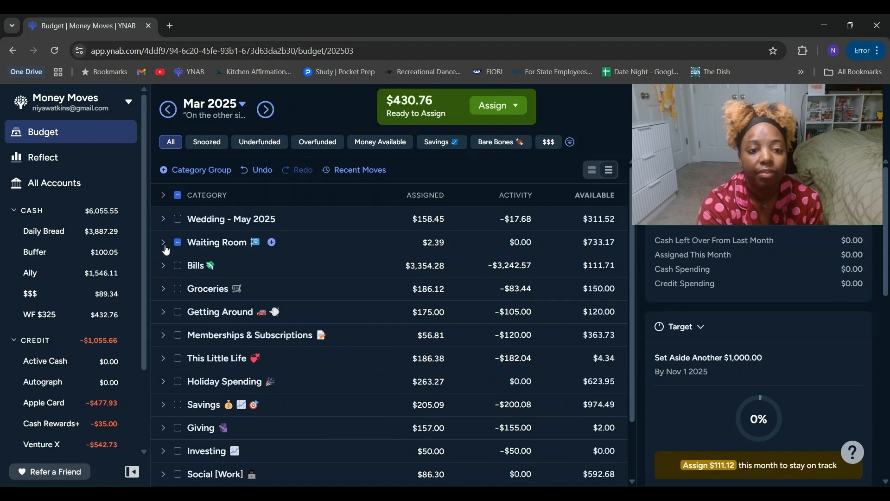
left_click(164, 244)
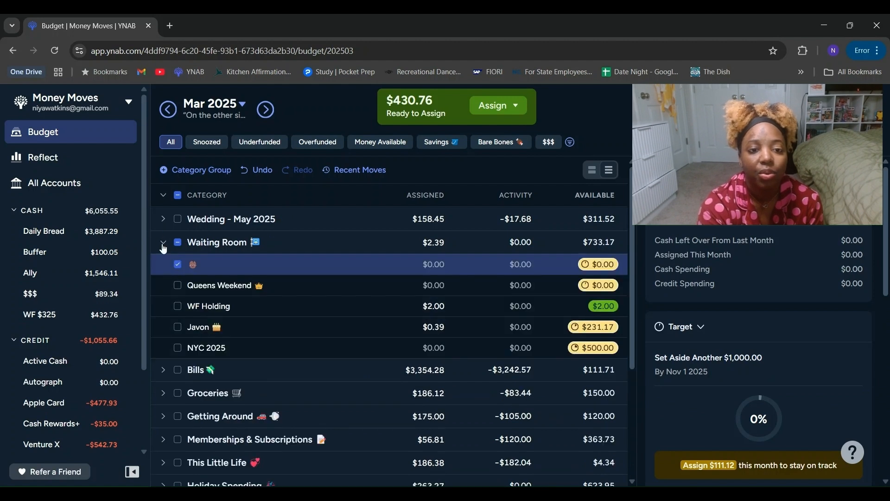
left_click(163, 244)
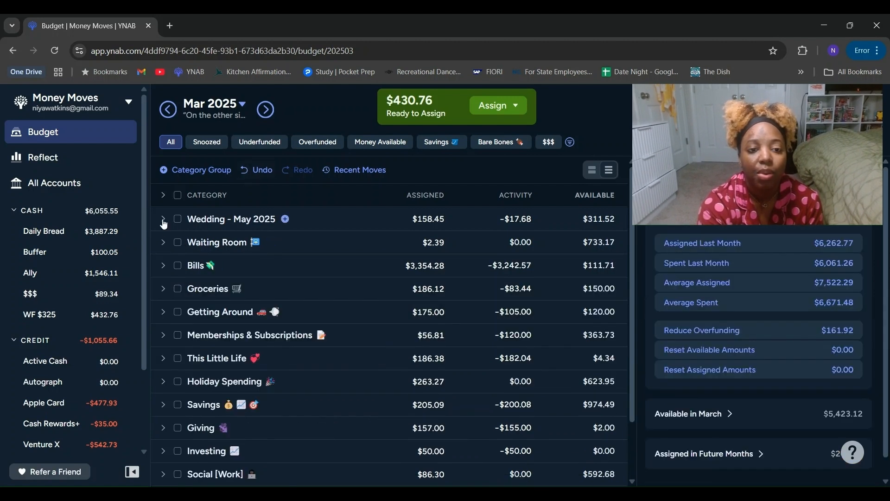
Step: Review only the underfunded categories with all groups expanded except Waiting Room and Social [Work]
left_click(258, 141)
left_click(163, 196)
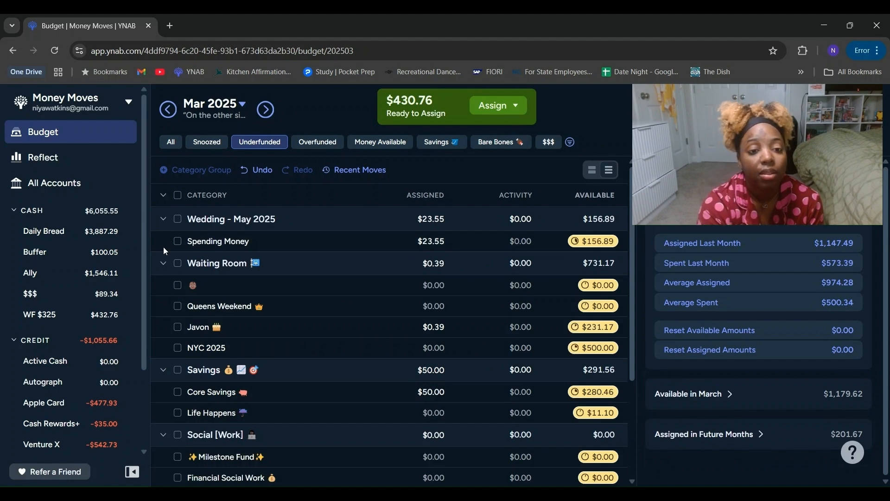
left_click(164, 263)
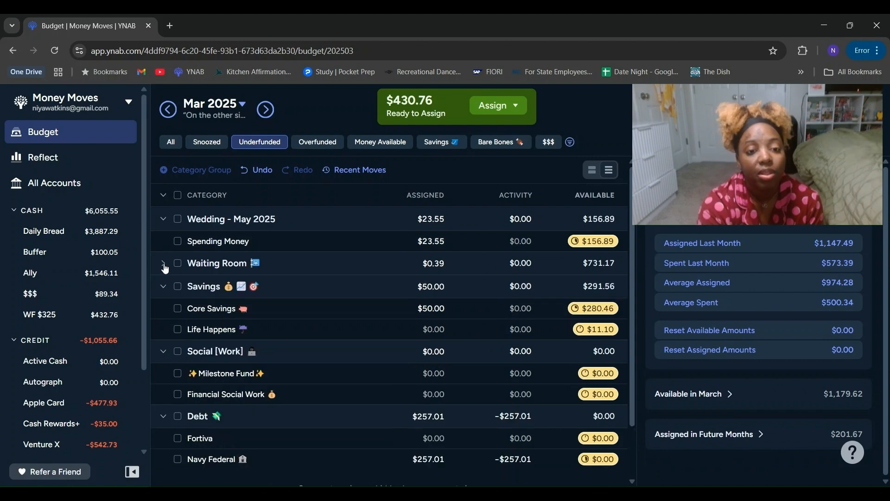
left_click(163, 352)
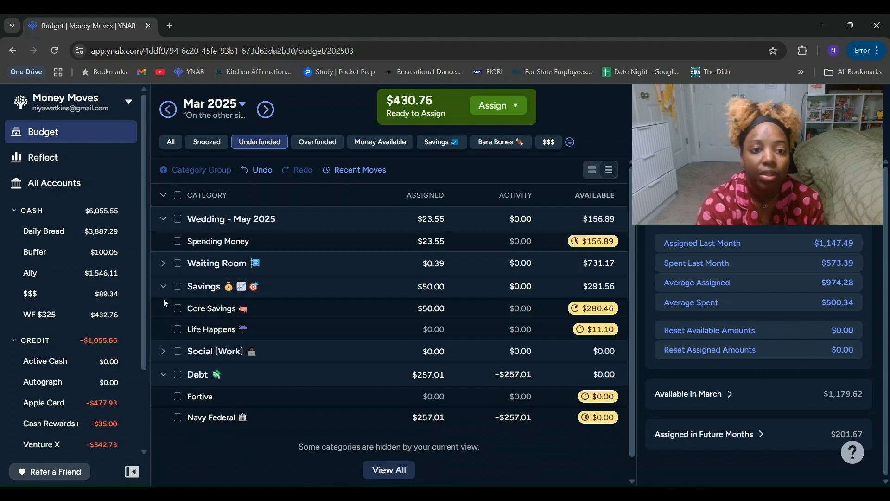
Step: Show all categories again and collapse the Wedding - May 2025, Savings and Debt groups
left_click(174, 143)
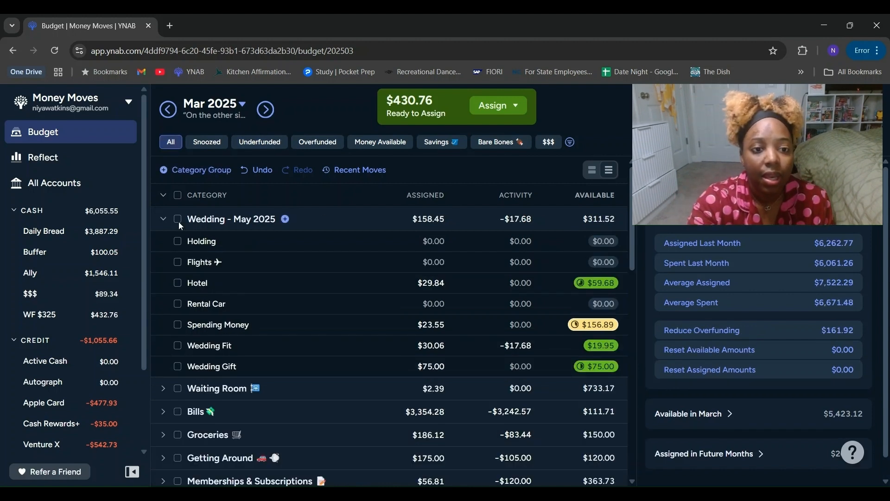
left_click(163, 225)
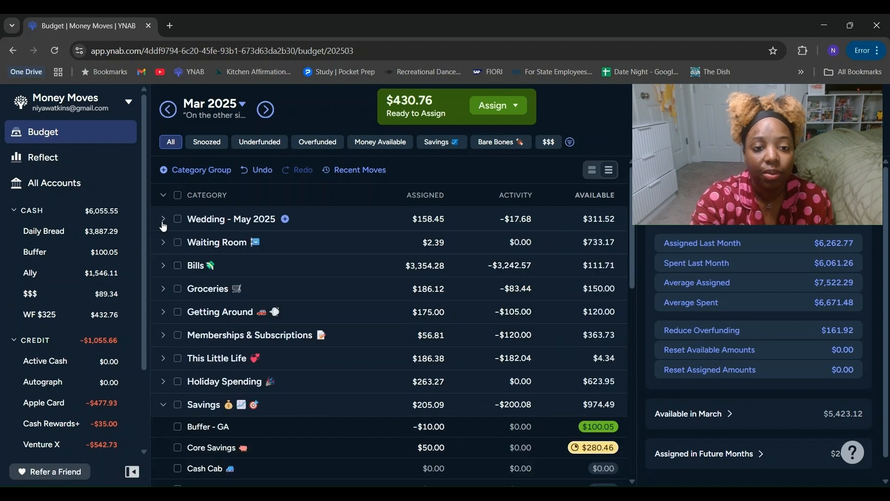
left_click(164, 408)
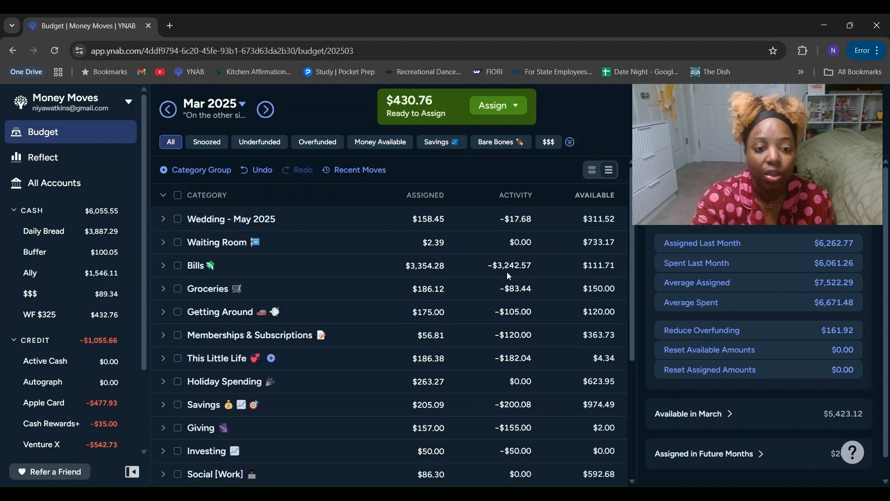
left_click_drag(630, 238, 630, 307)
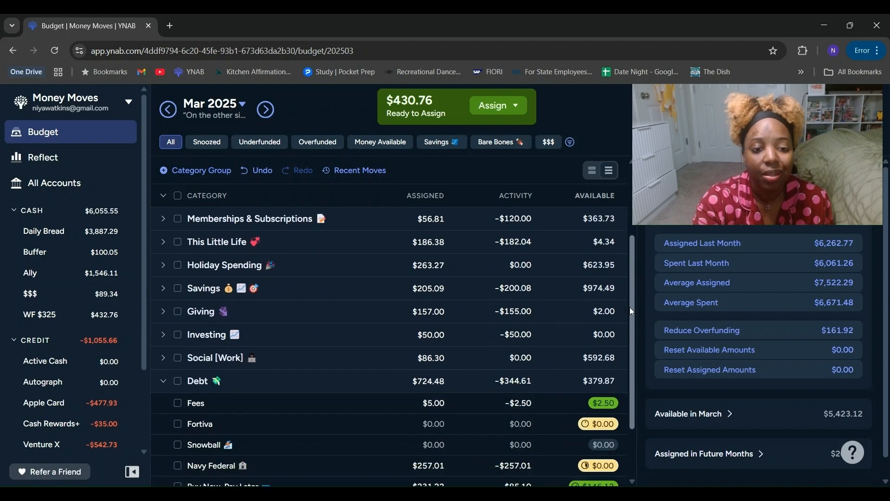
left_click(164, 382)
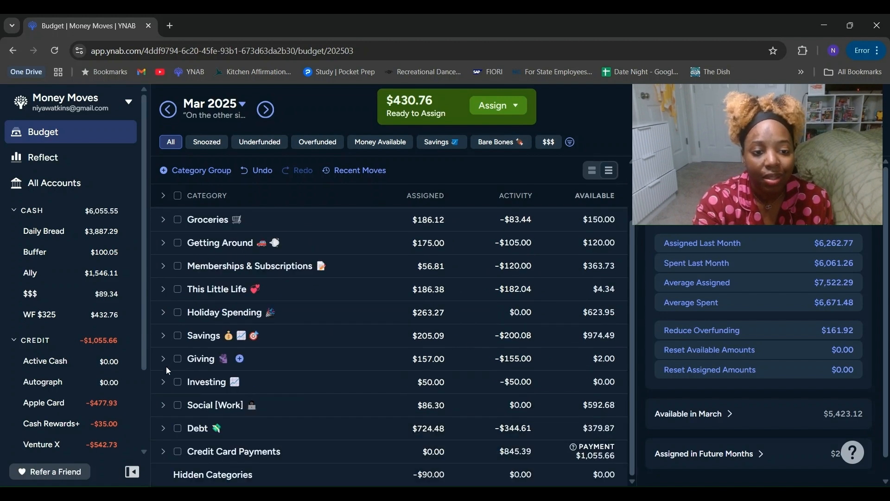
Step: Create a category named Work Outings with a car emoji in the Social [Work] group
left_click(162, 405)
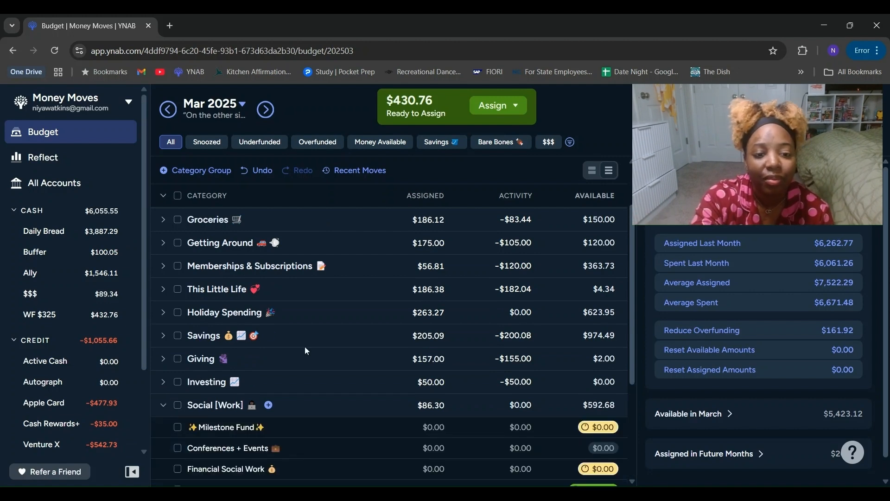
left_click_drag(633, 328, 639, 397)
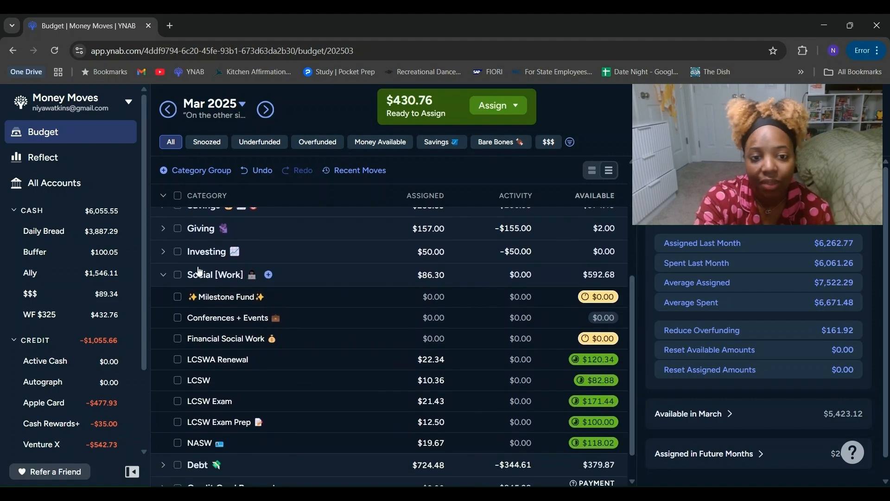
left_click(267, 274)
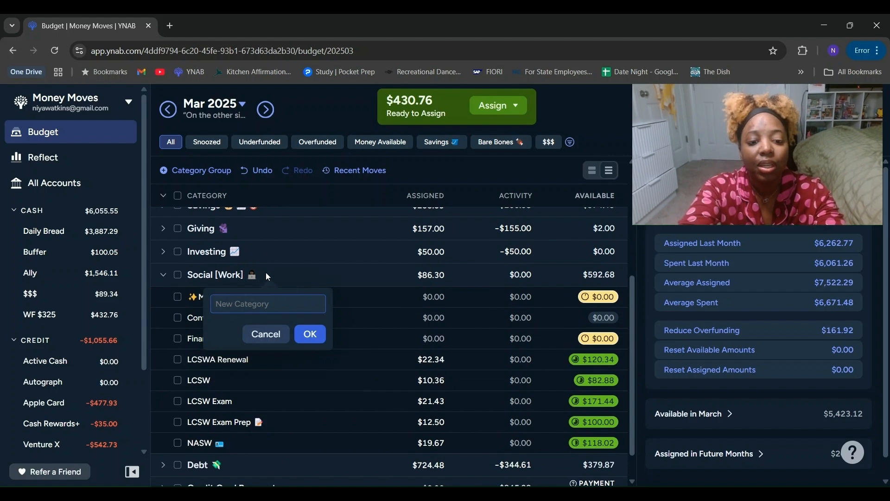
type("Word")
key("BackSpace")
type("k Outings")
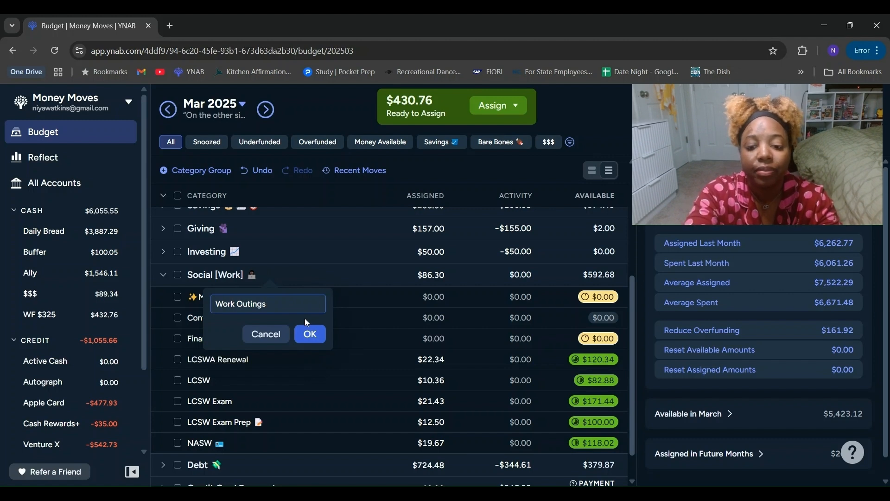
type("ca")
key("BackSpace")
key("BackSpace")
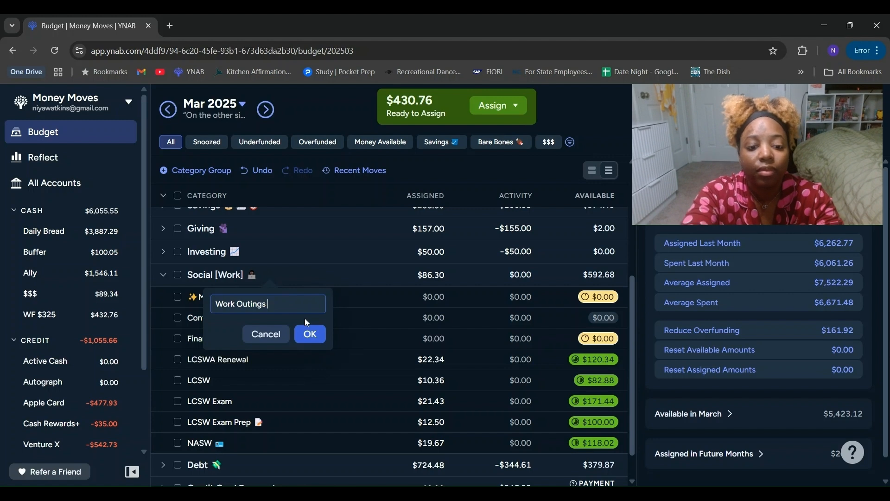
left_click(446, 213)
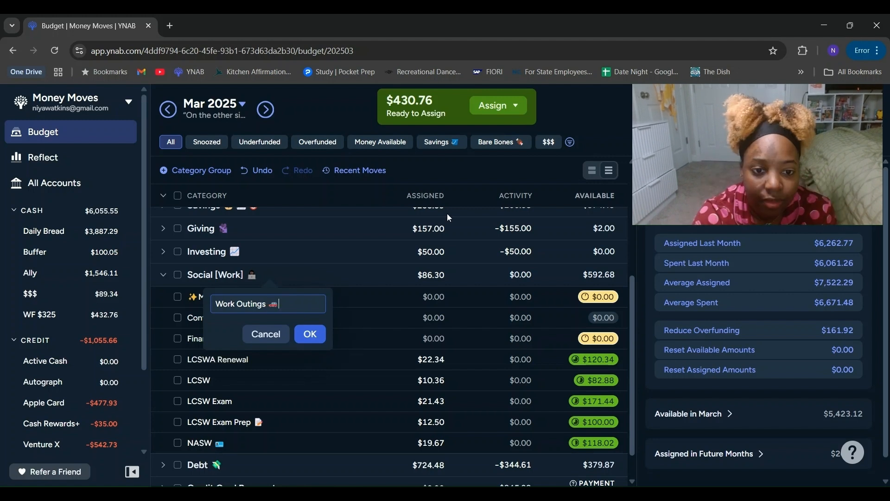
left_click(310, 334)
Step: Assign $30 to the Work Outings category and collapse the Social [Work] group
scroll(622, 293, "down", 2)
left_click_drag(360, 238, 333, 422)
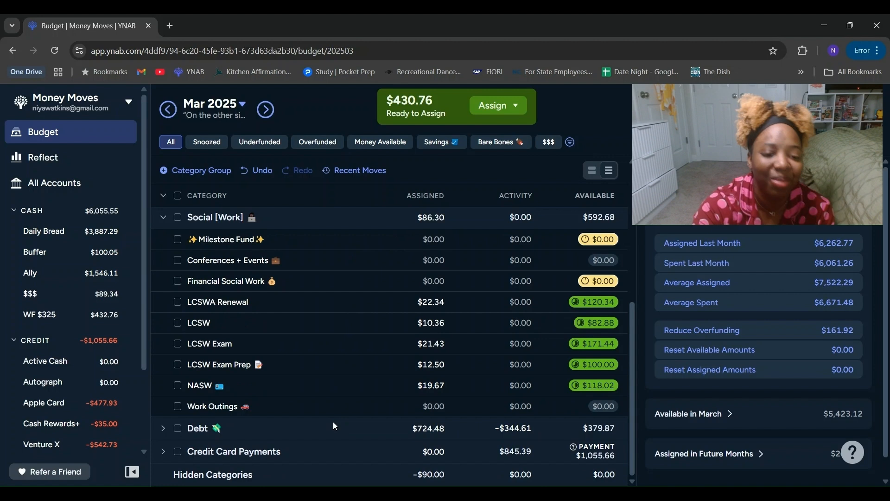
left_click(436, 407)
type("30")
key("Return")
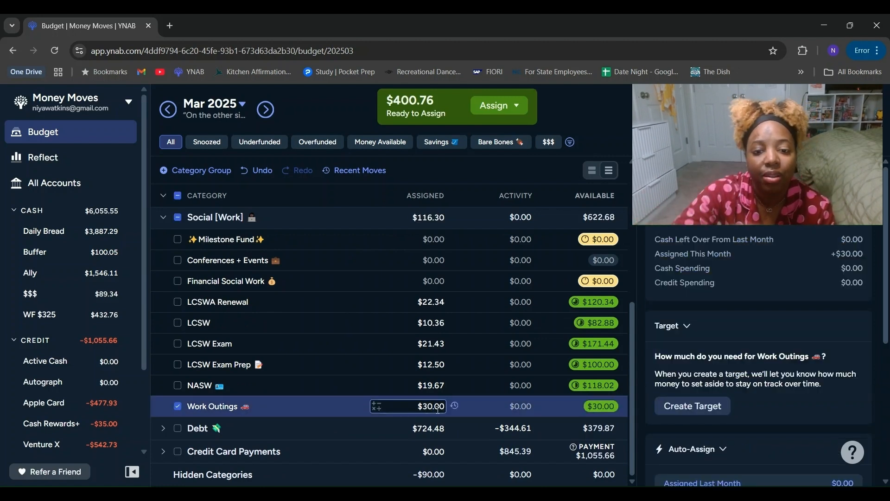
left_click(163, 217)
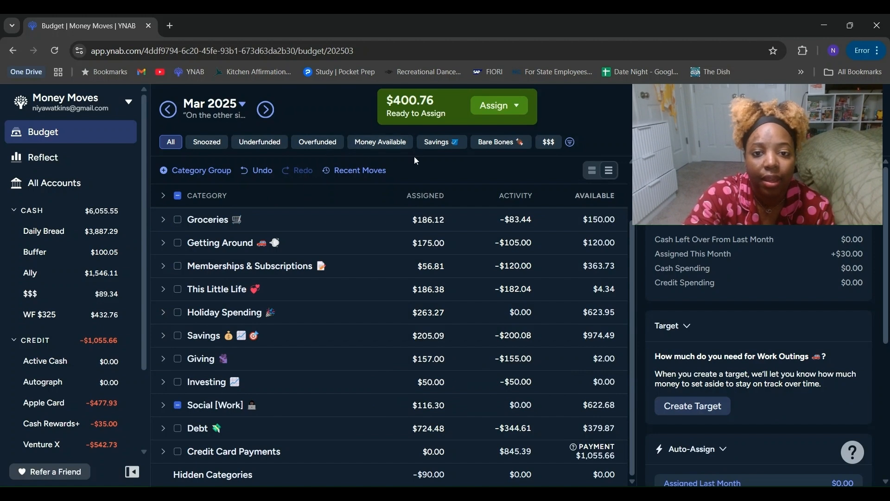
Step: Show only the underfunded categories and expand the Savings, Debt and Wedding - May 2025 groups
left_click(279, 148)
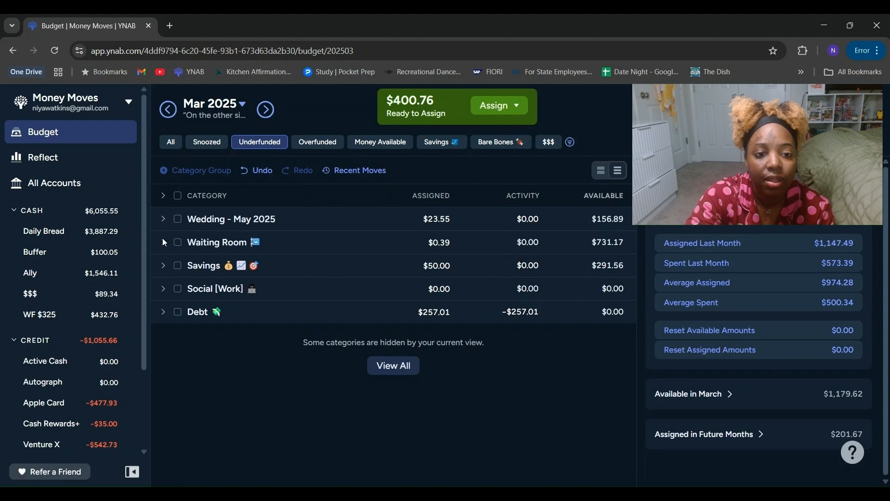
left_click(163, 265)
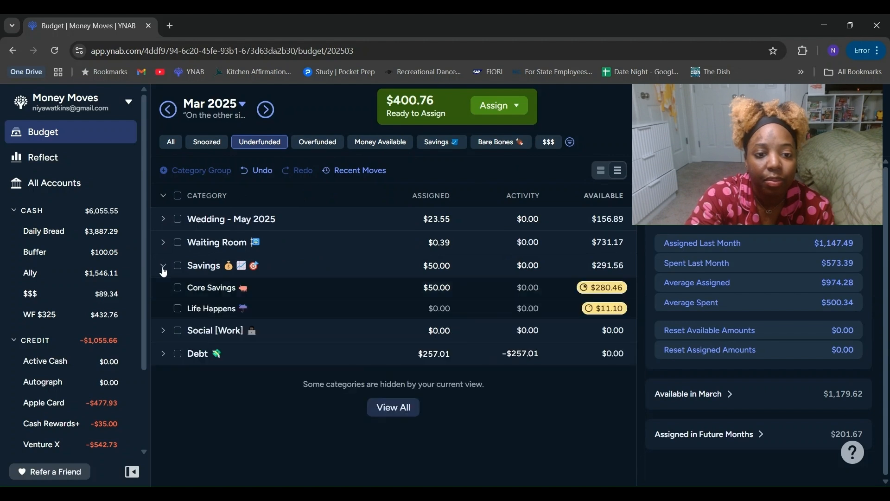
left_click(163, 354)
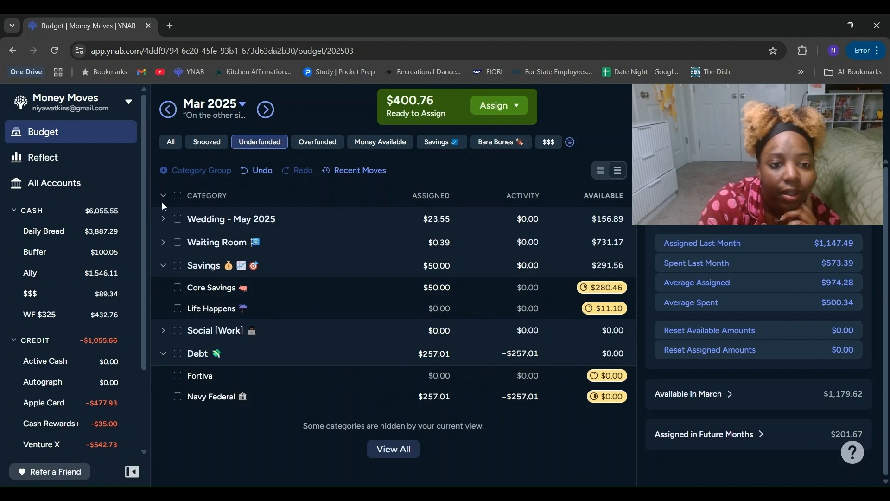
left_click(163, 220)
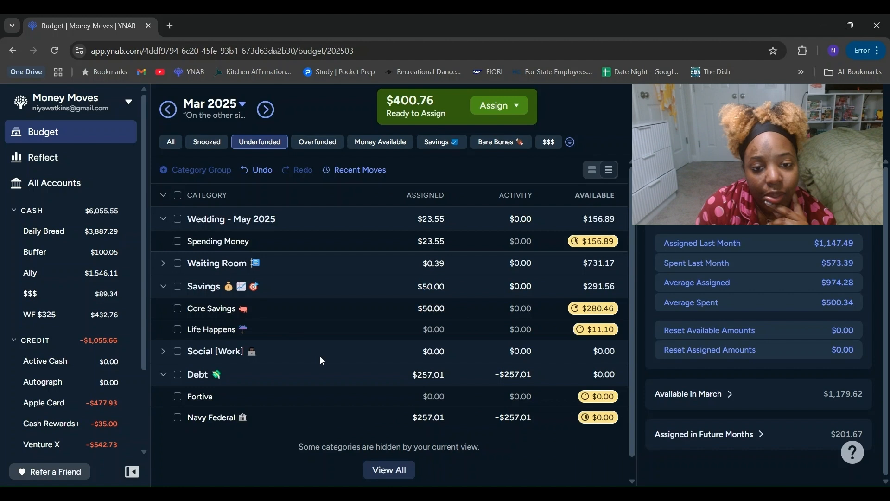
Step: Add $26.96 to the amount assigned to Core Savings in the Savings group
left_click(334, 310)
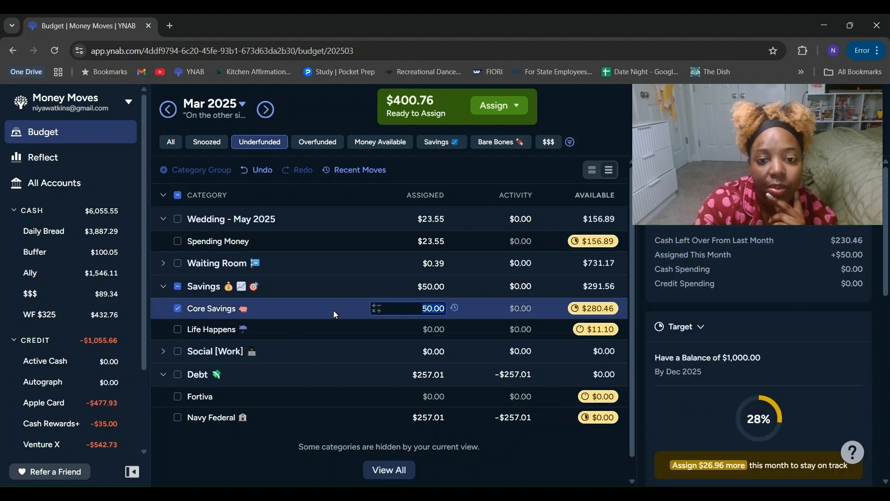
left_click(375, 309)
left_click(370, 341)
type("2")
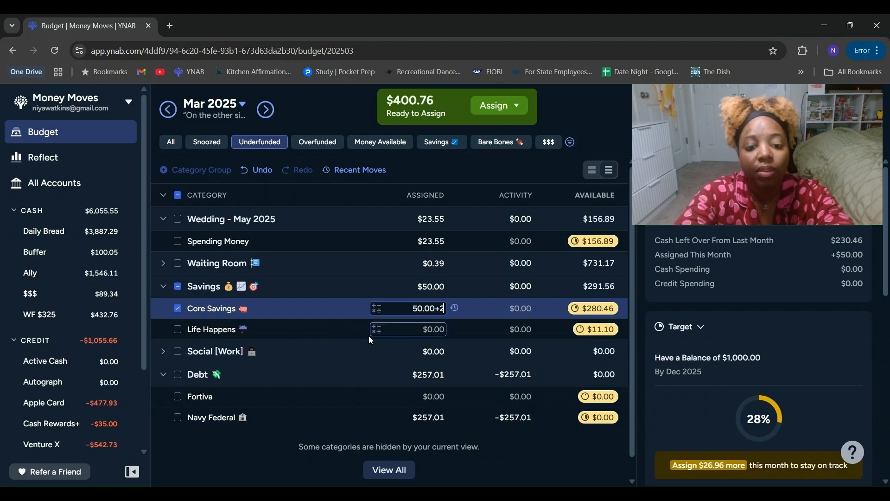
type("6.96")
key("Return")
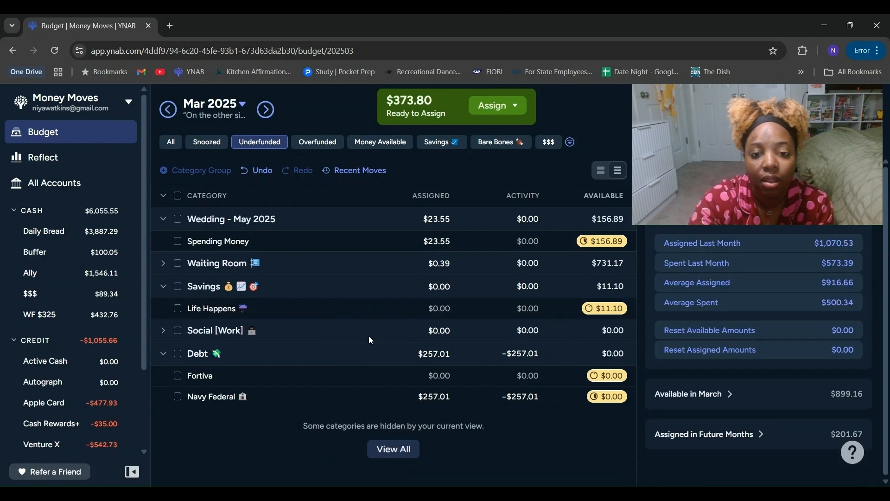
Step: Assign $168 to the Fortiva category in the Debt group
left_click(432, 377)
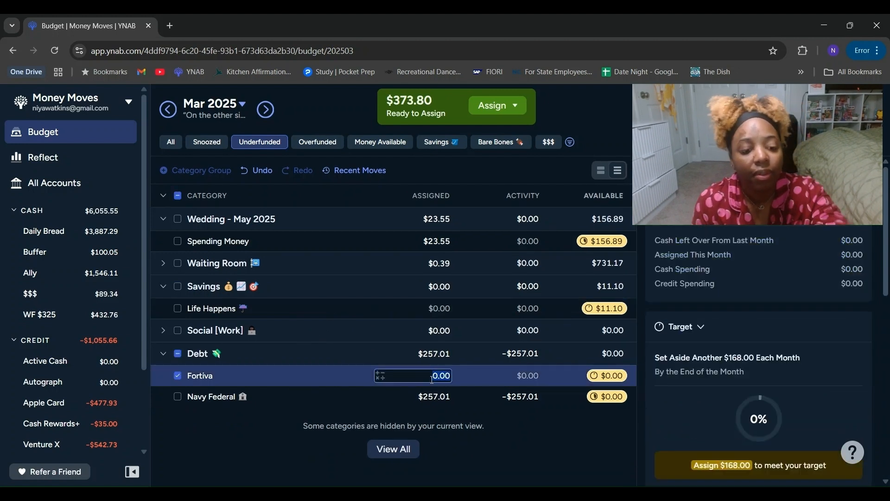
type("168")
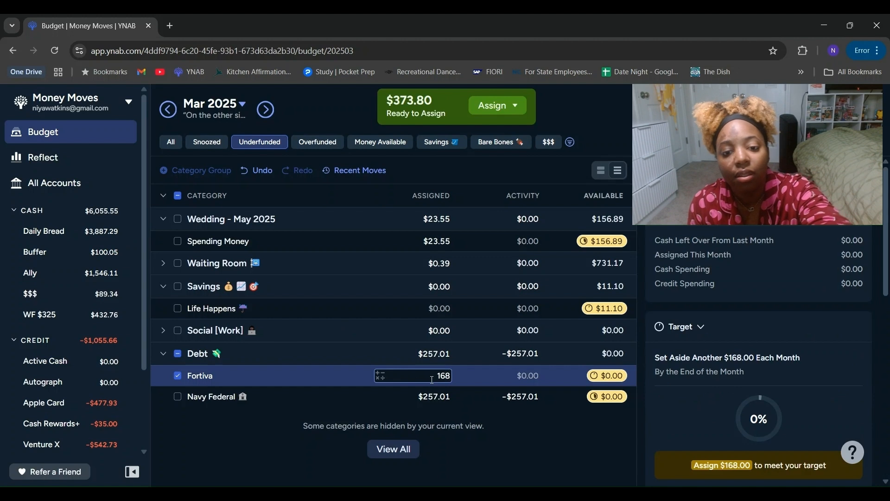
key("Return")
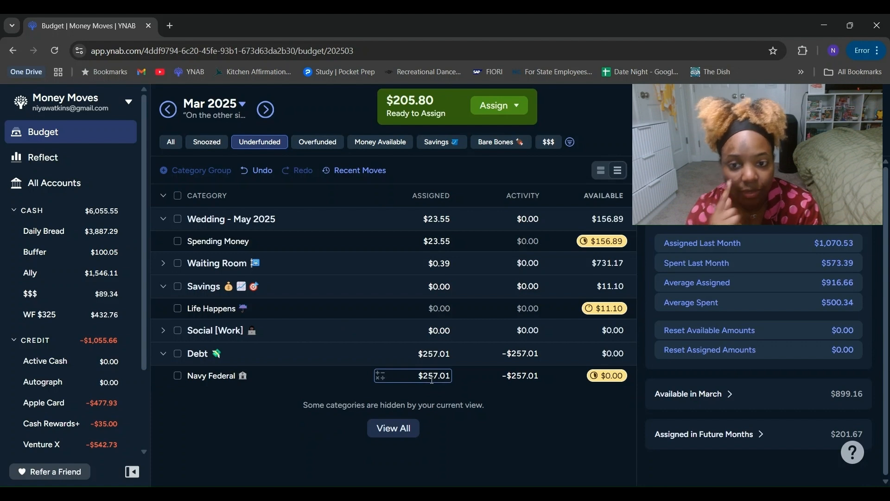
Step: Add $109.78 to the amount assigned to Spending Money in the Wedding - May 2025 group
left_click(331, 245)
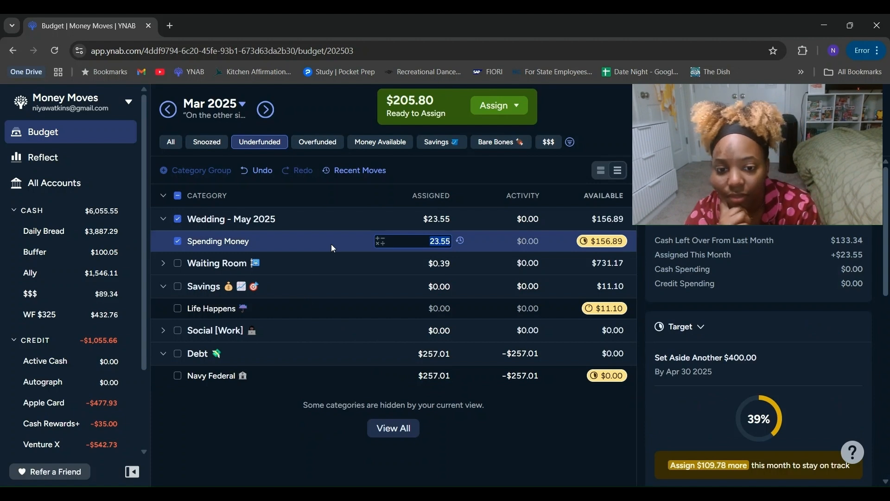
left_click(380, 241)
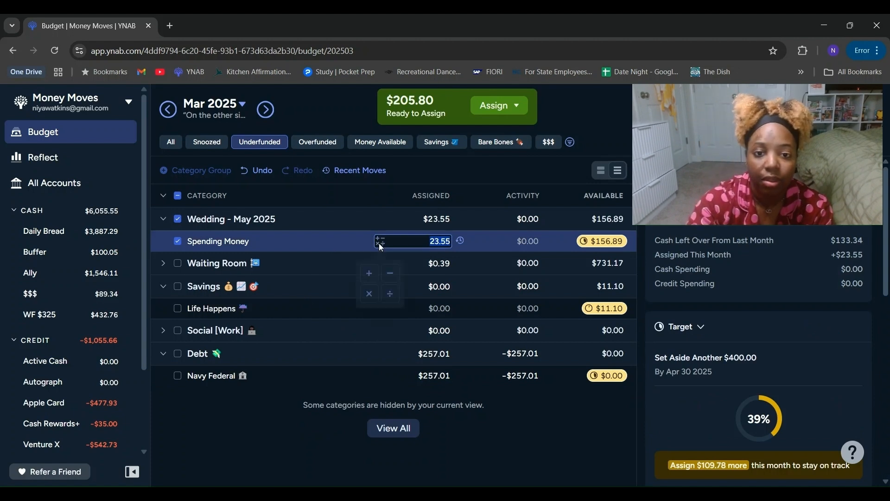
left_click(372, 267)
type("109.")
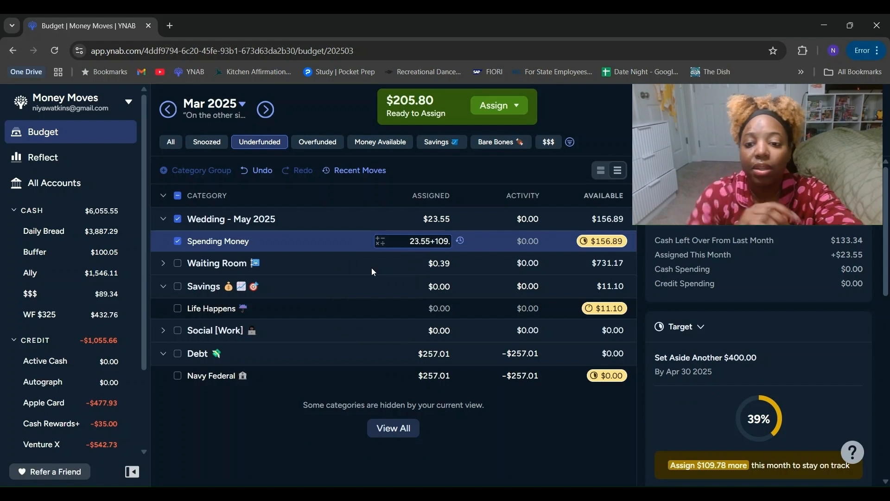
type("78")
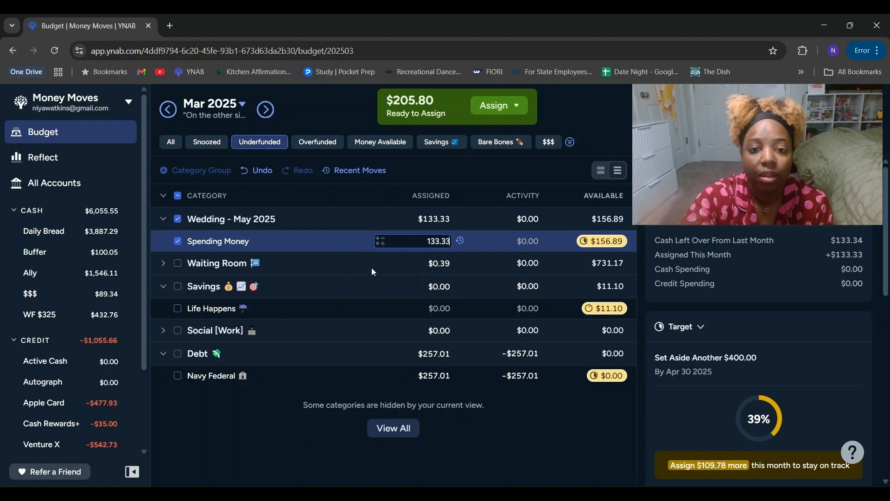
key("Return")
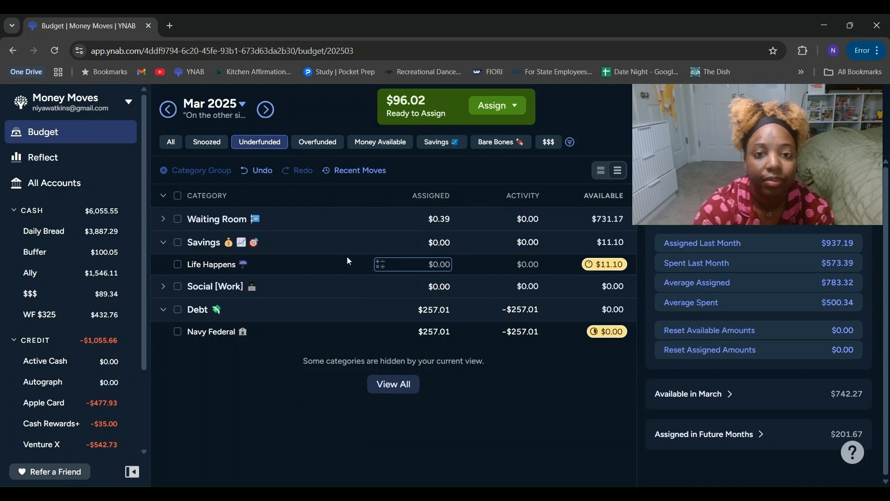
Step: Expand all category groups to review the underfunded categories, and collapse the Waiting Room group
left_click(163, 197)
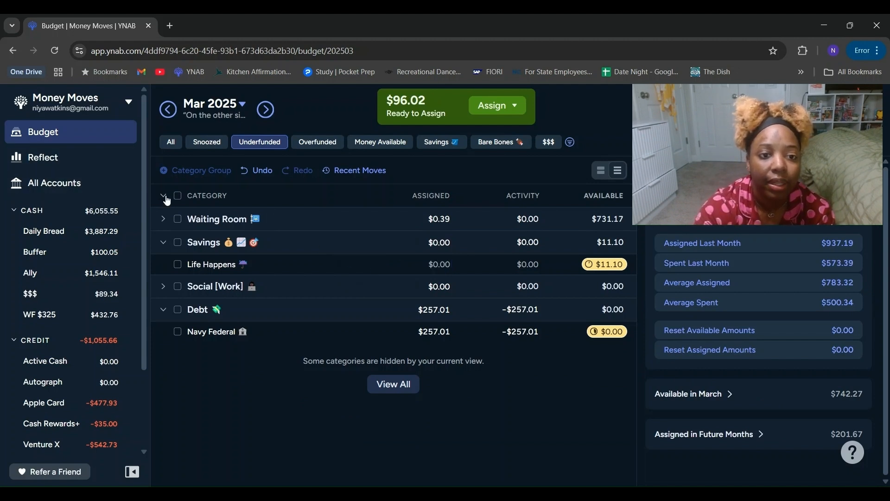
left_click(164, 197)
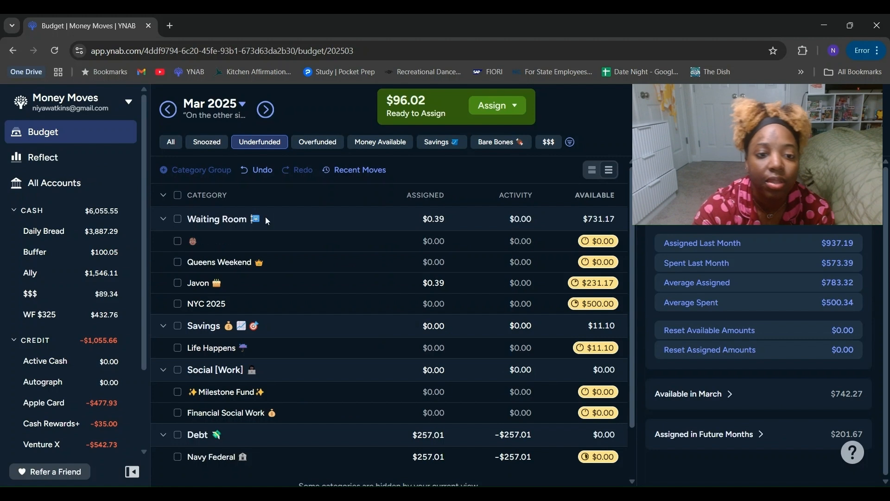
scroll(621, 257, "down", 2)
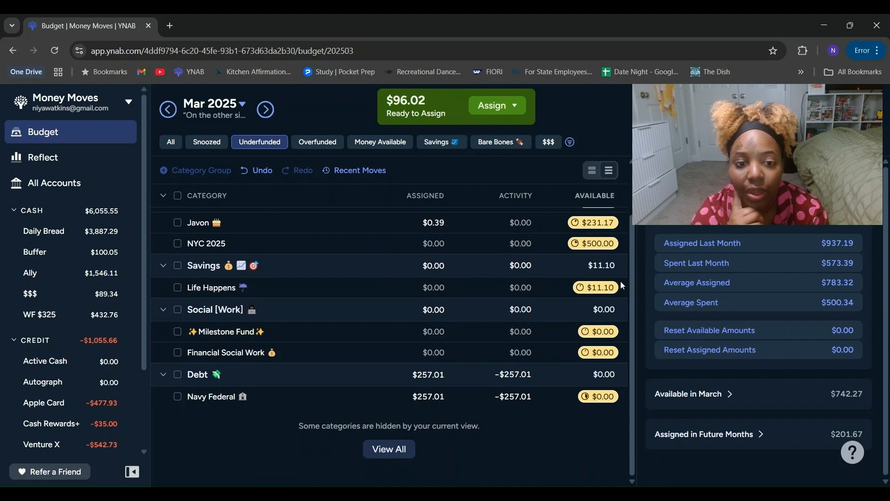
scroll(163, 221, "up", 2)
left_click(163, 219)
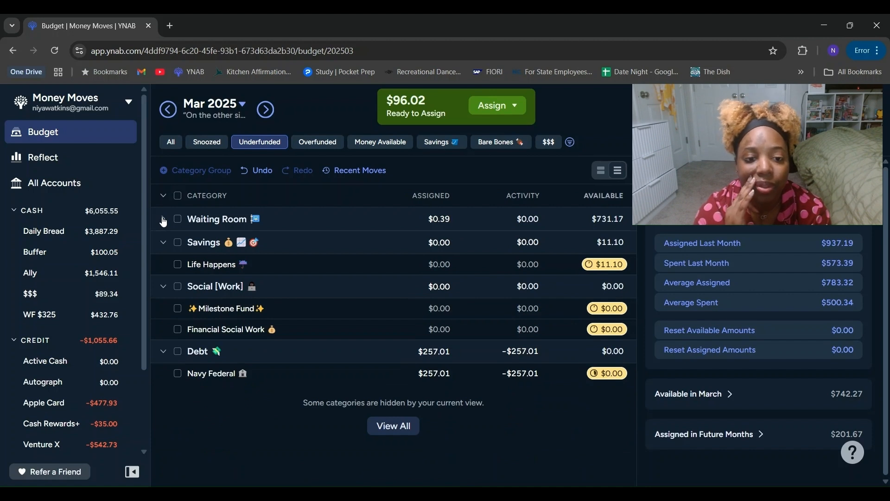
Step: Compare the Milestone Fund and Financial Social Work targets in the Social [Work] group and assign $83.34 to Milestone Fund
left_click(361, 314)
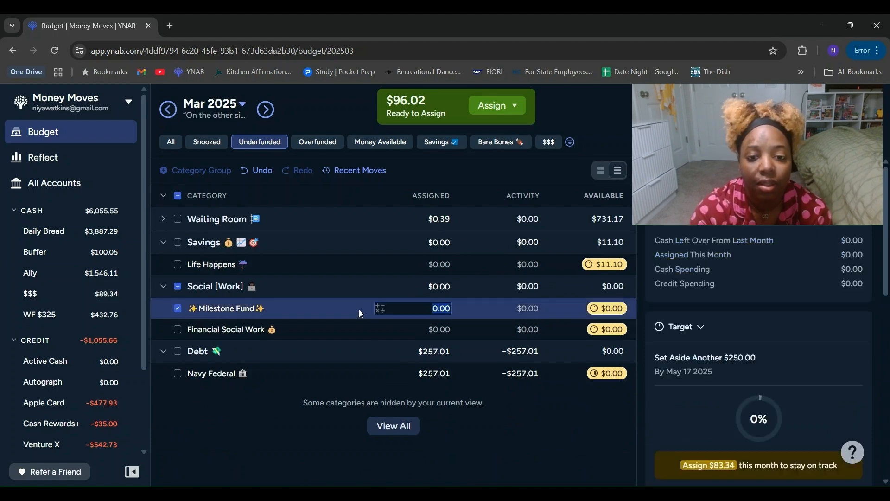
left_click(355, 338)
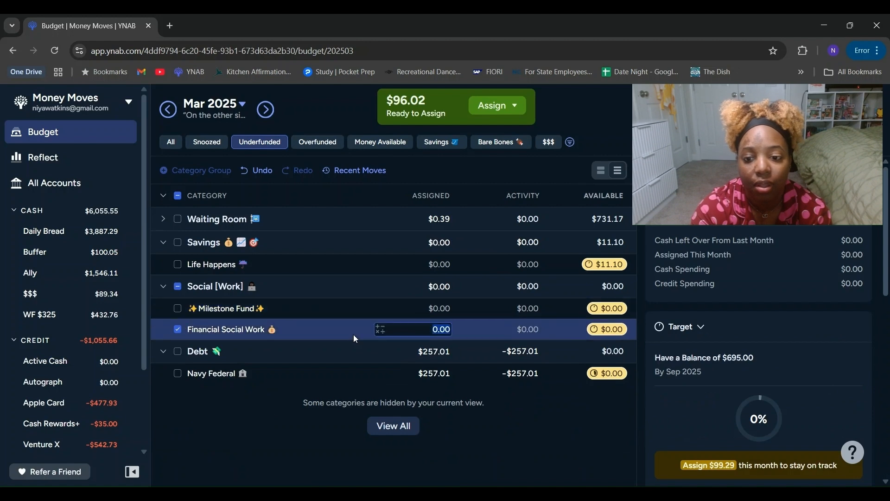
left_click(350, 303)
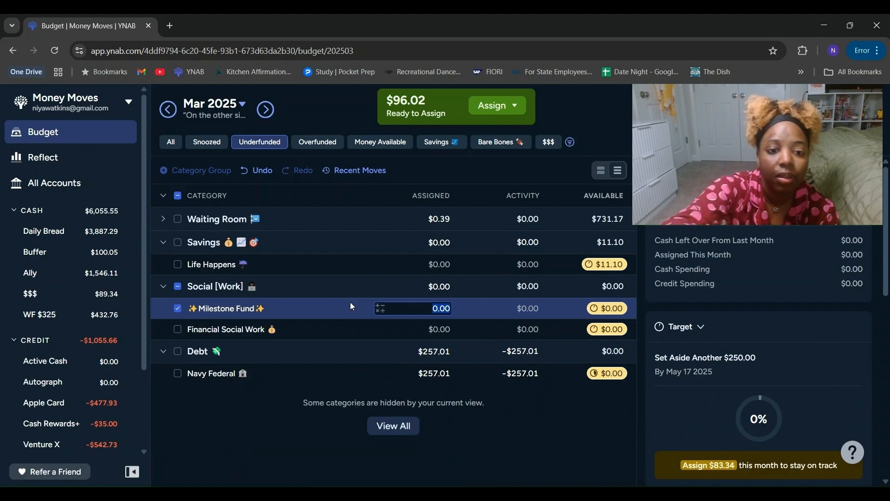
type("83")
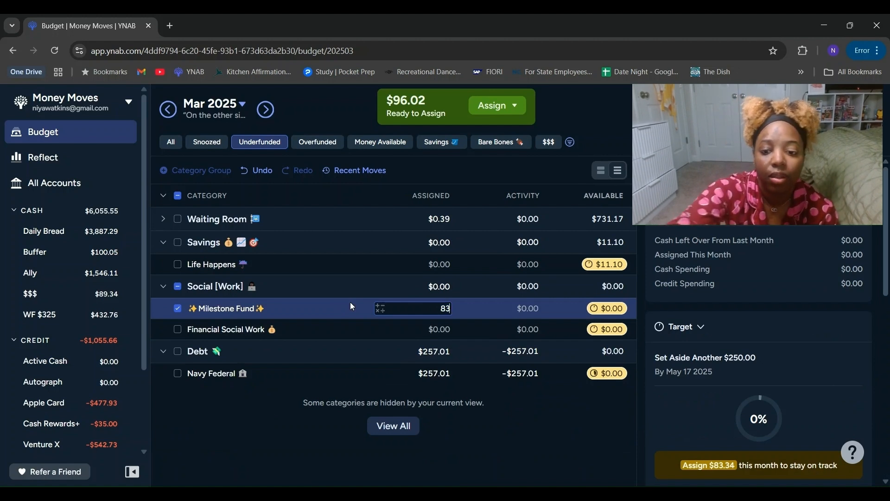
type(".34")
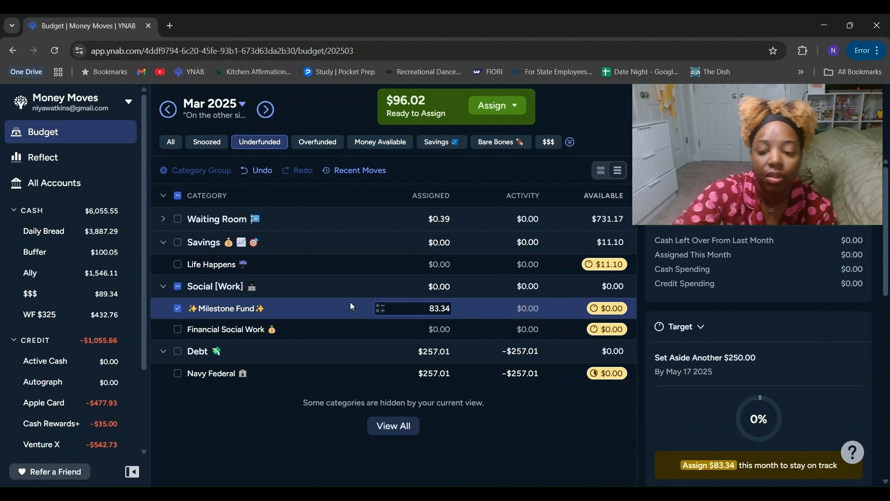
key("Return")
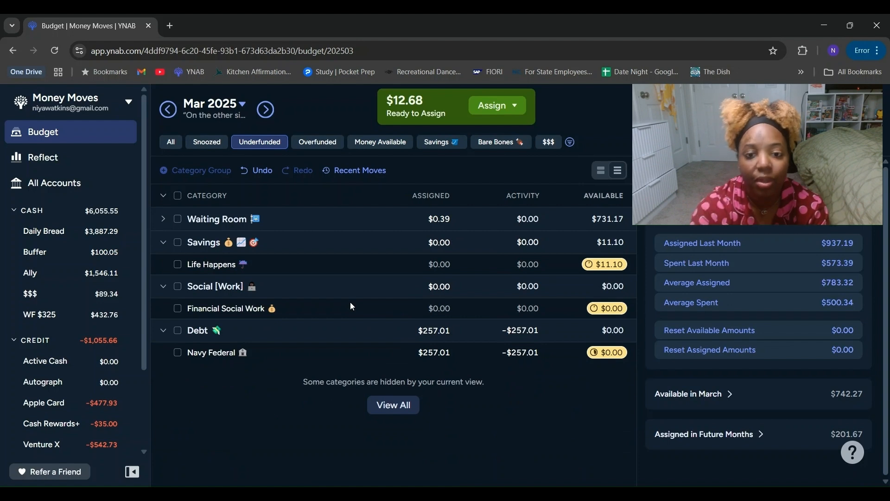
Step: Check the Financial Social Work target, expand the Waiting Room group and switch the budget view to all categories
left_click(351, 306)
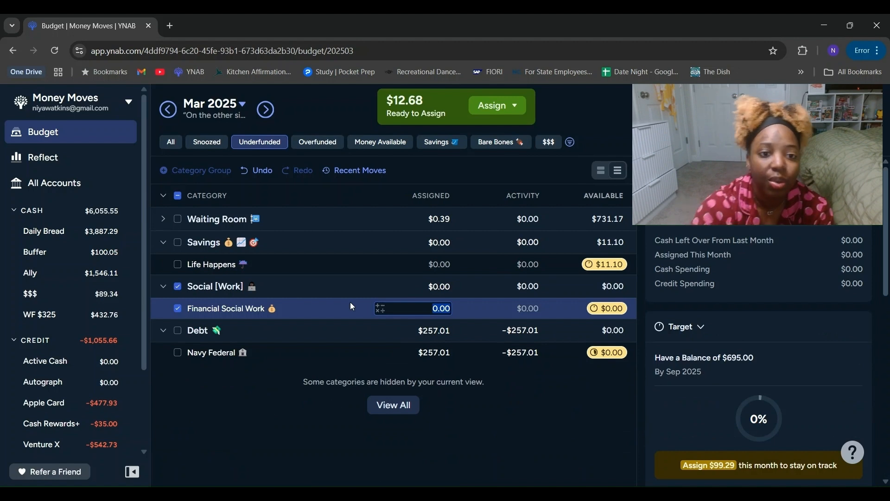
left_click(164, 220)
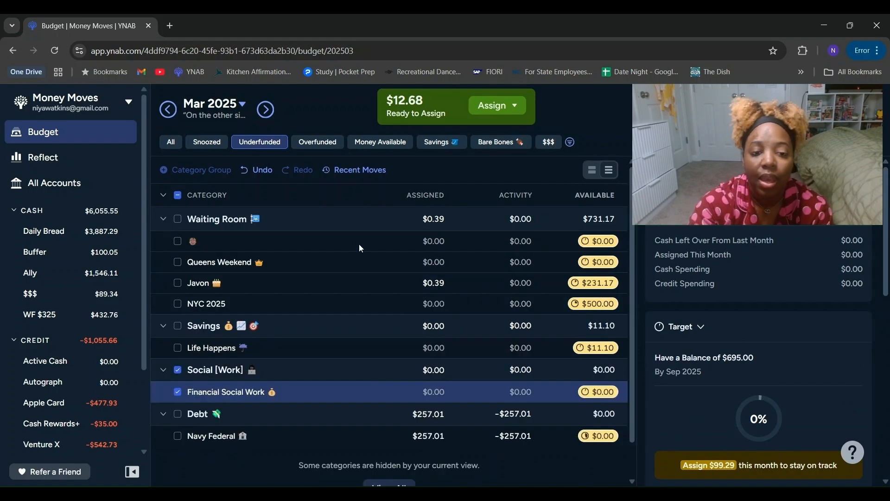
left_click(165, 144)
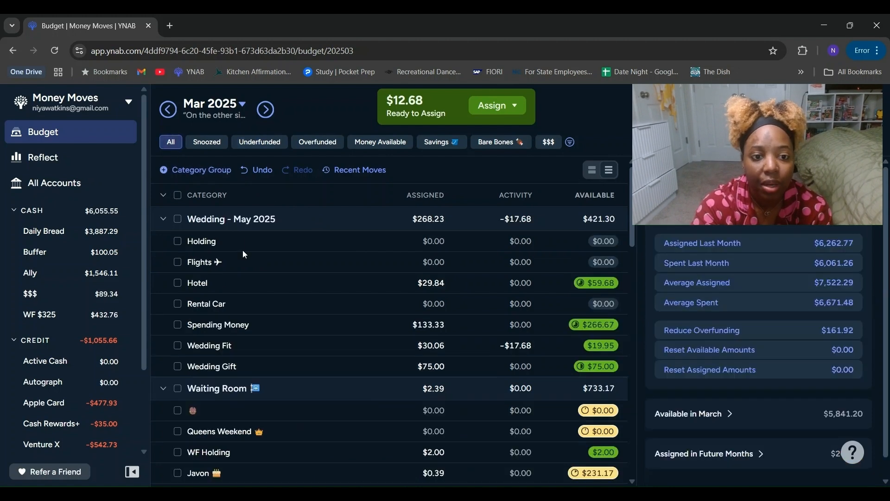
Step: Add $12.68 to the amount assigned to Wedding Fit and show only the underfunded categories
left_click(377, 345)
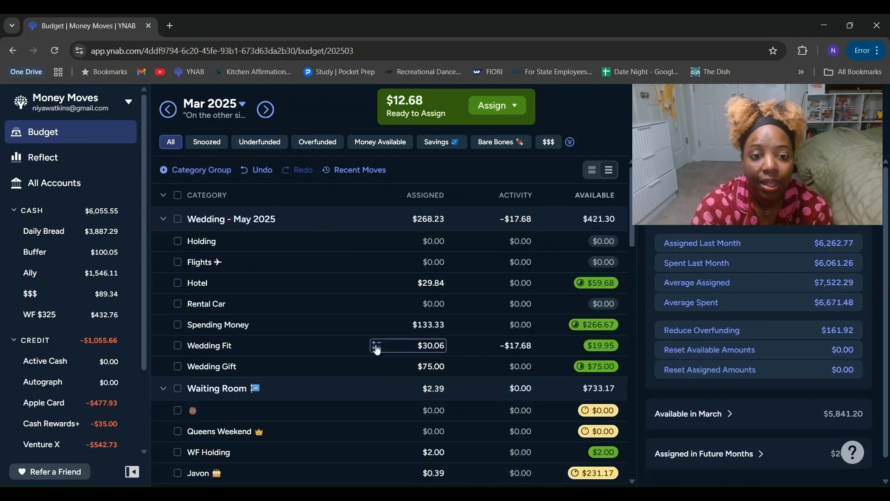
left_click(367, 374)
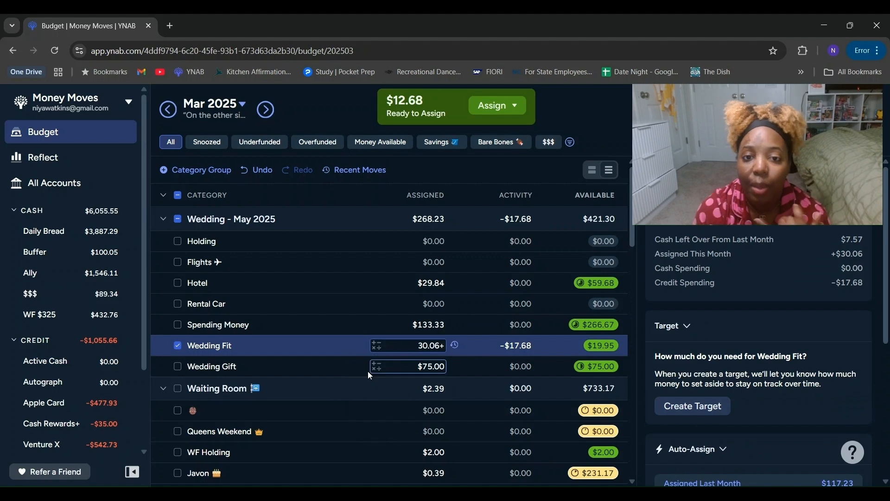
type("12")
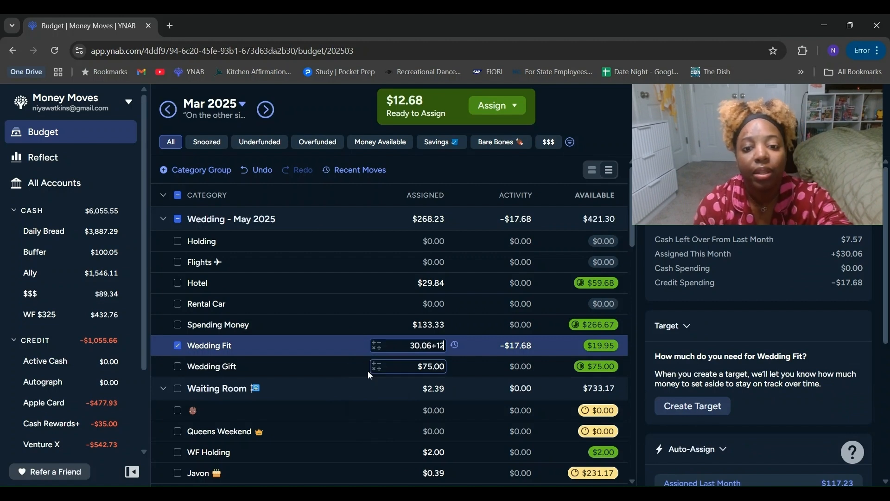
type(".68")
key("Return")
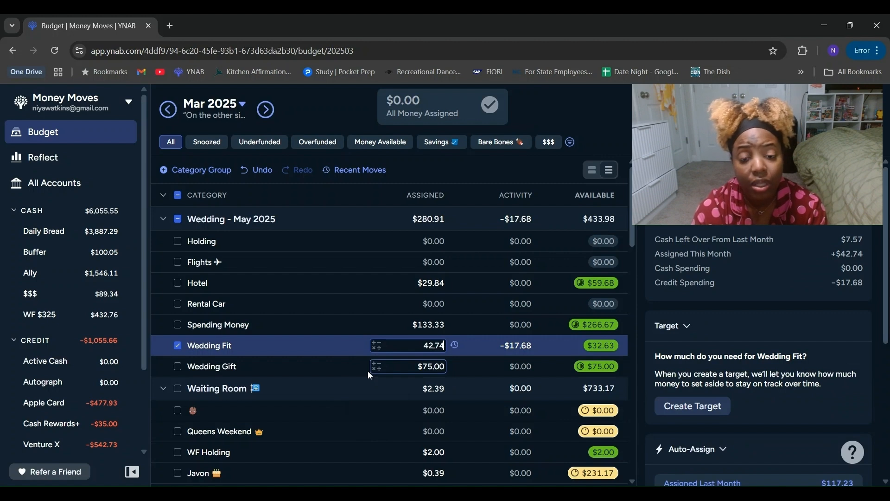
left_click(246, 141)
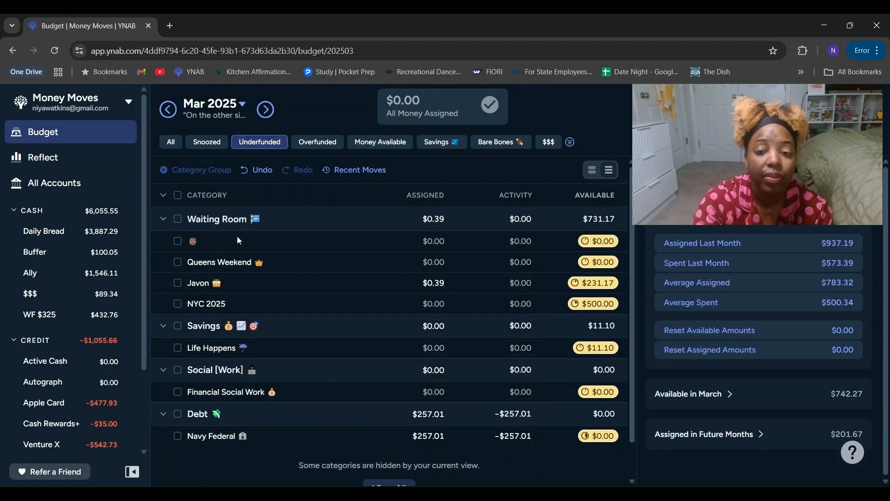